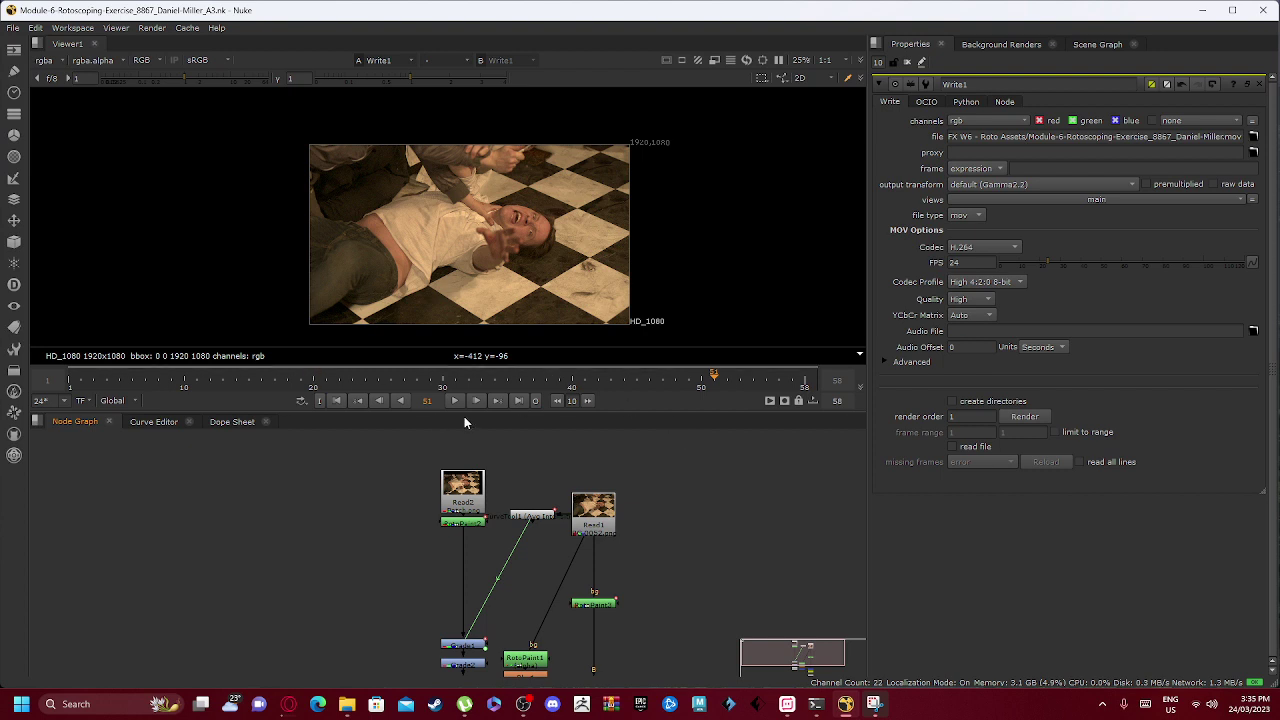
Play back the Write1 output and rewind the playhead to frame 1.
{"action": "scroll", "coordinate": [444, 282], "scroll_direction": "up", "scroll_amount": 2}
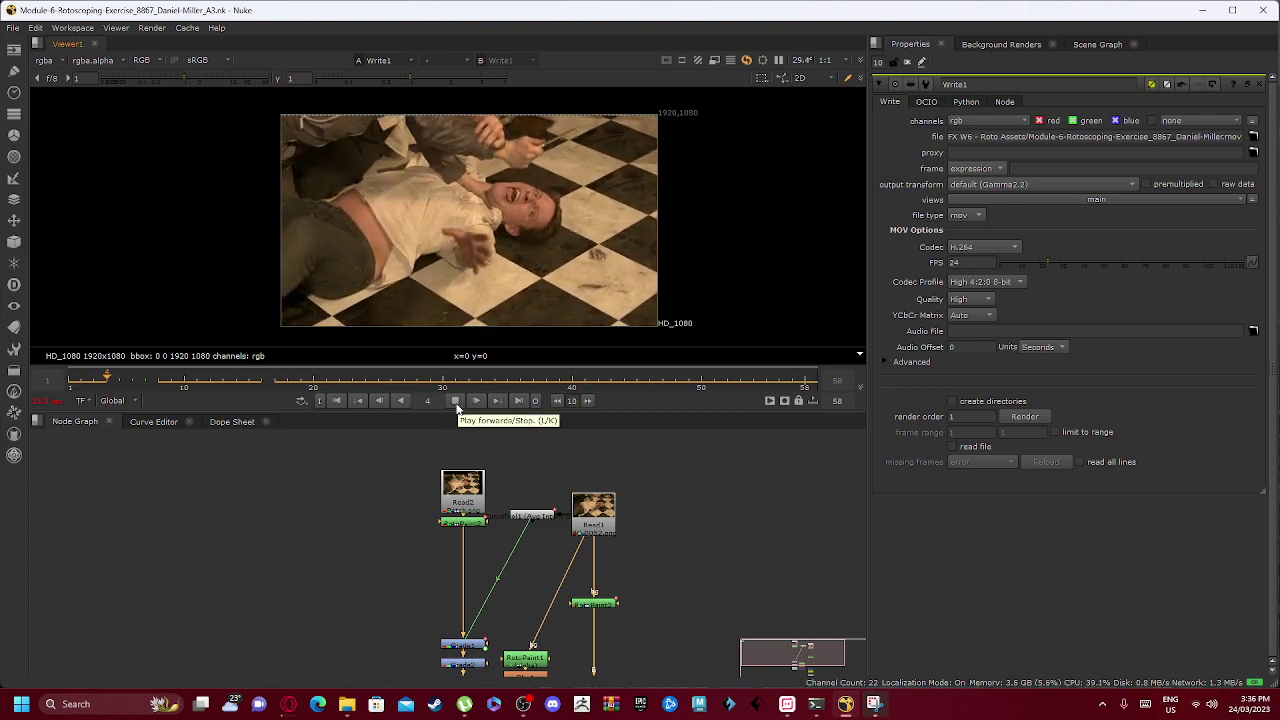
{"action": "left_click_drag", "start_coordinate": [106, 378], "coordinate": [70, 384]}
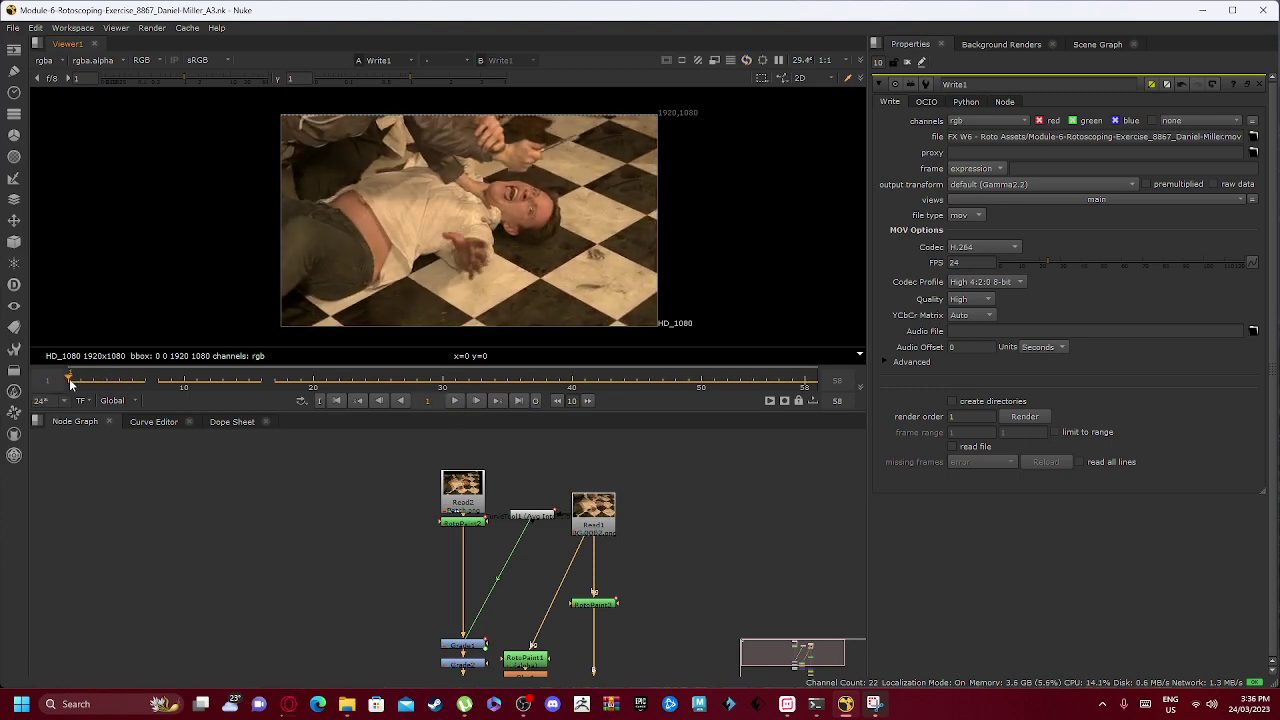
Open Read2's settings and view the 2118x1276 Patch.png still in Viewer1.
{"action": "double_click", "coordinate": [456, 493]}
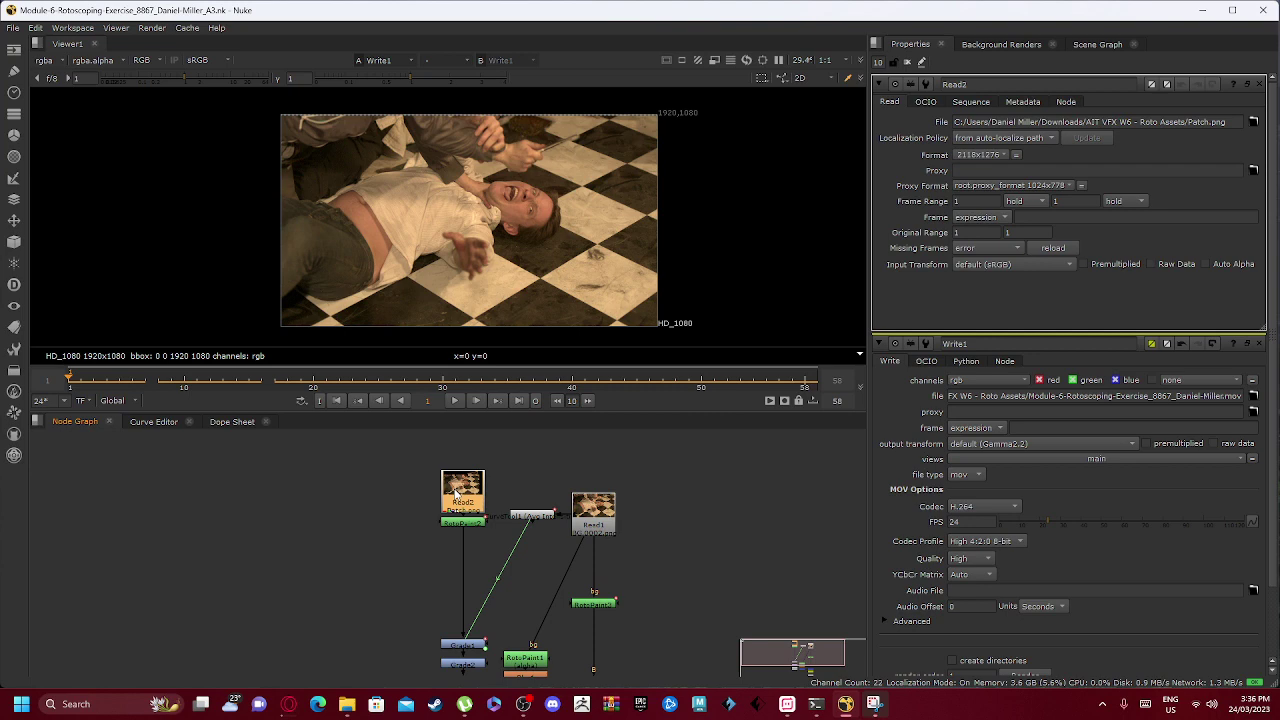
{"action": "key", "text": "1"}
{"action": "scroll", "coordinate": [470, 255], "scroll_direction": "down", "scroll_amount": 2}
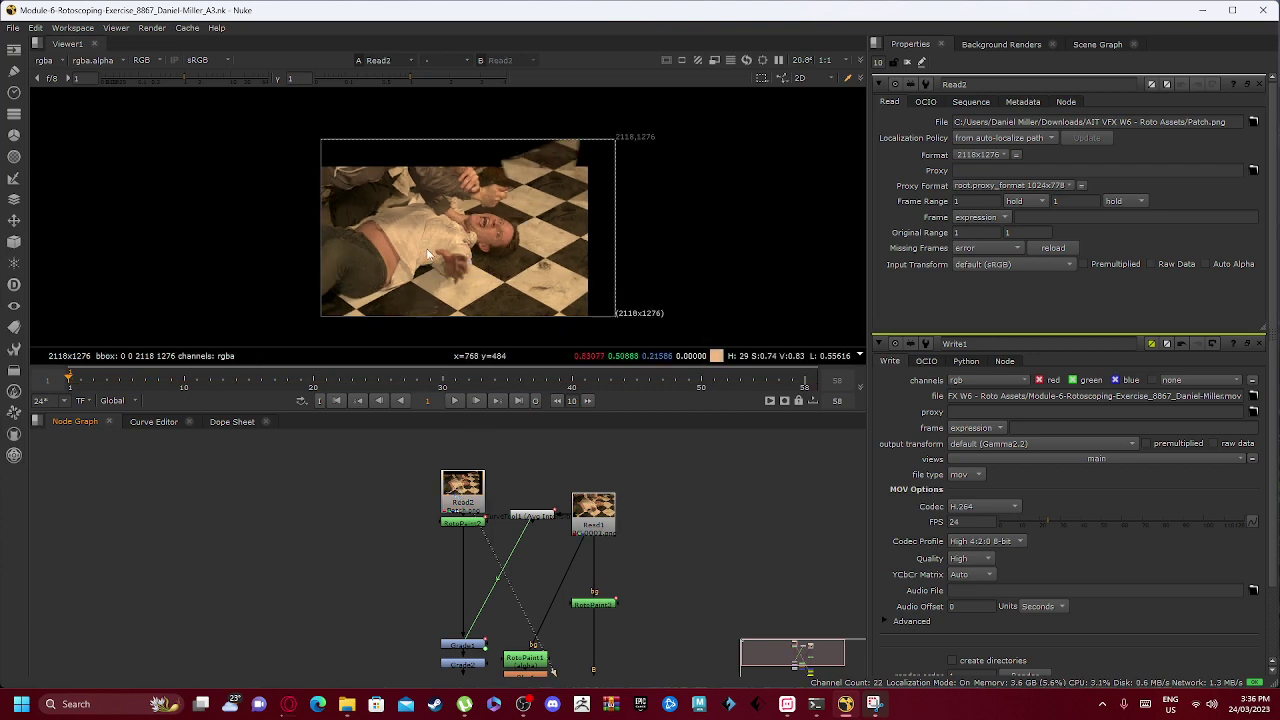
{"action": "scroll", "coordinate": [467, 507], "scroll_direction": "up", "scroll_amount": 3}
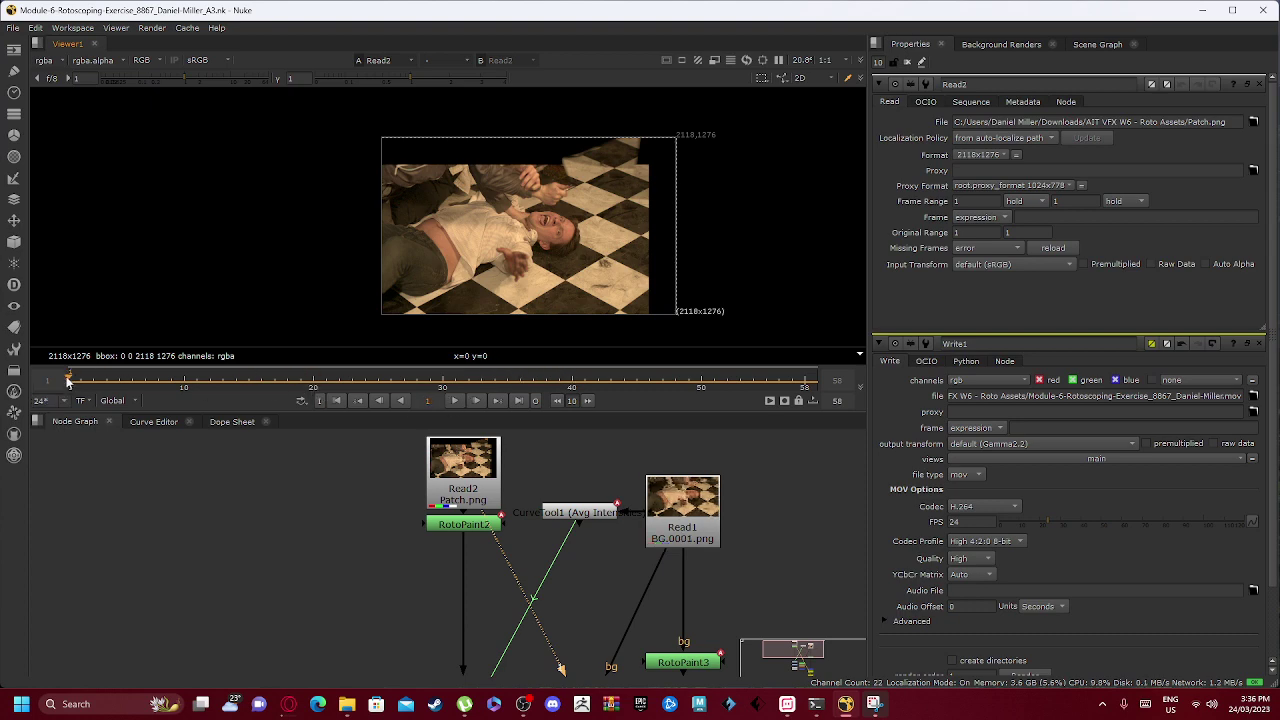
{"action": "scroll", "coordinate": [266, 537], "scroll_direction": "down", "scroll_amount": 4}
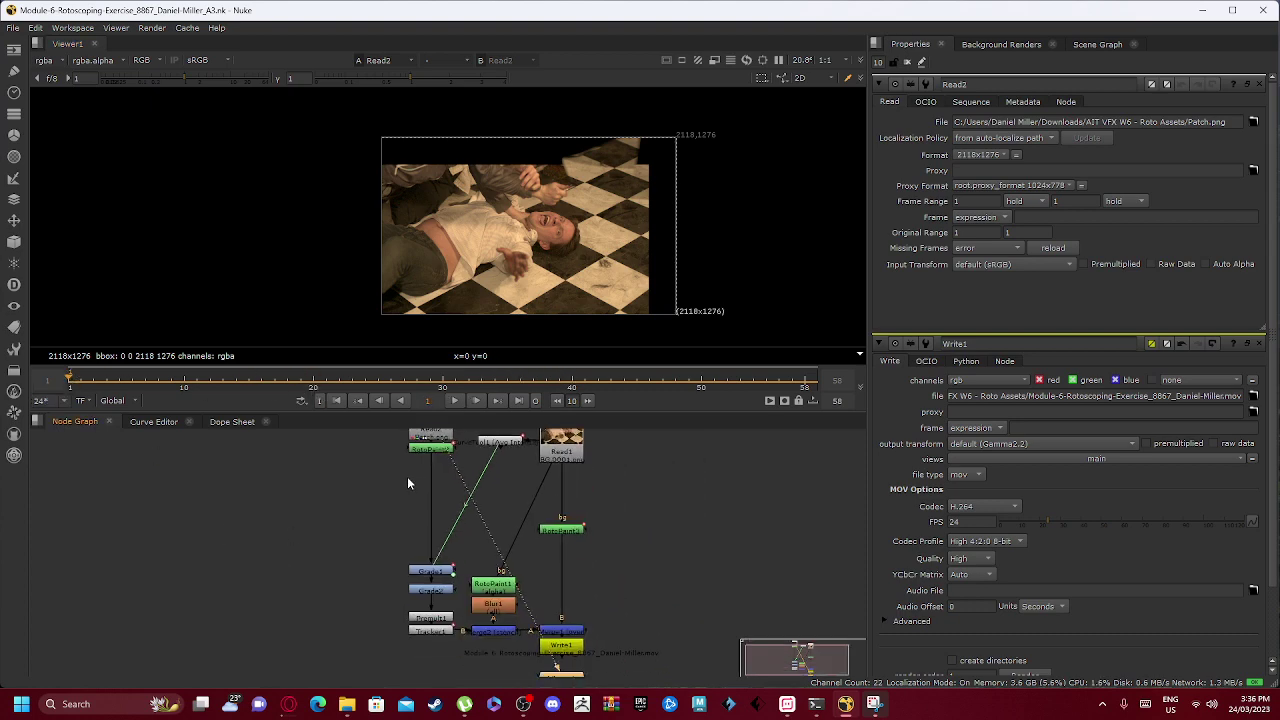
Open RotoPaint2's Reveal and Clone stroke list and review its patched plate during playback.
{"action": "double_click", "coordinate": [430, 449]}
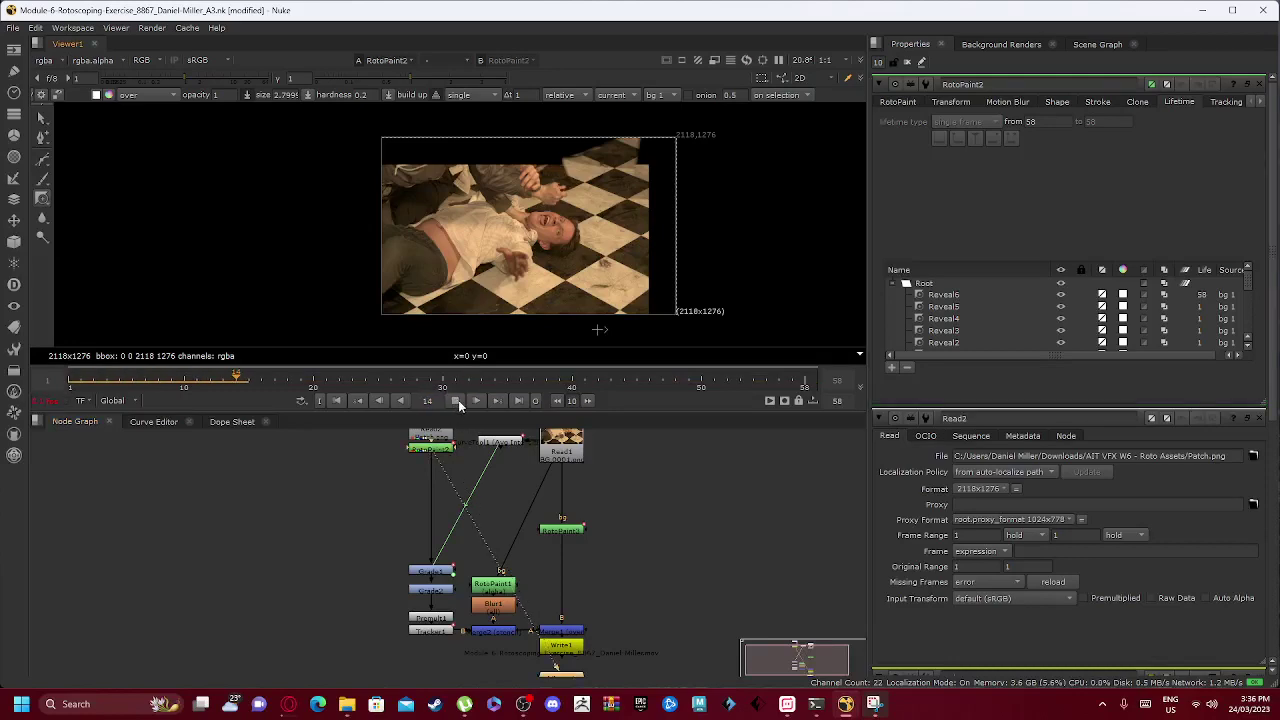
{"action": "scroll", "coordinate": [970, 300], "scroll_direction": "down", "scroll_amount": 2}
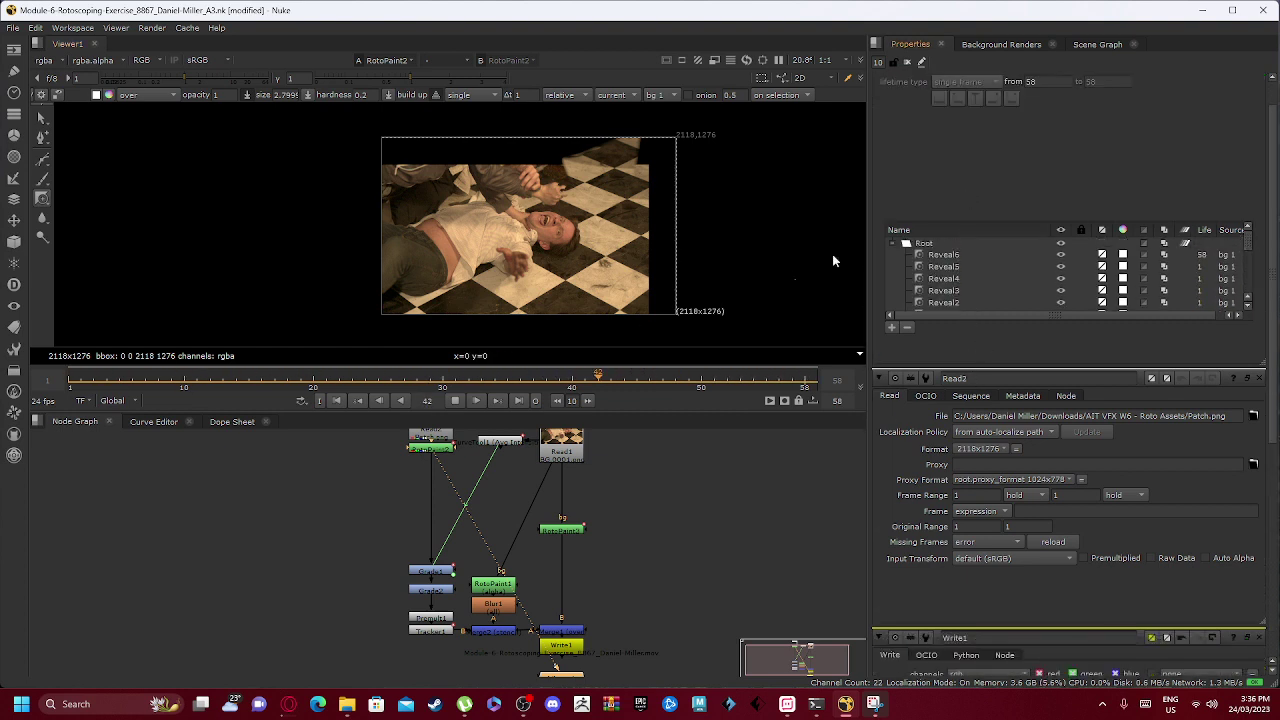
{"action": "scroll", "coordinate": [535, 240], "scroll_direction": "up", "scroll_amount": 1}
{"action": "scroll", "coordinate": [540, 240], "scroll_direction": "up", "scroll_amount": 4}
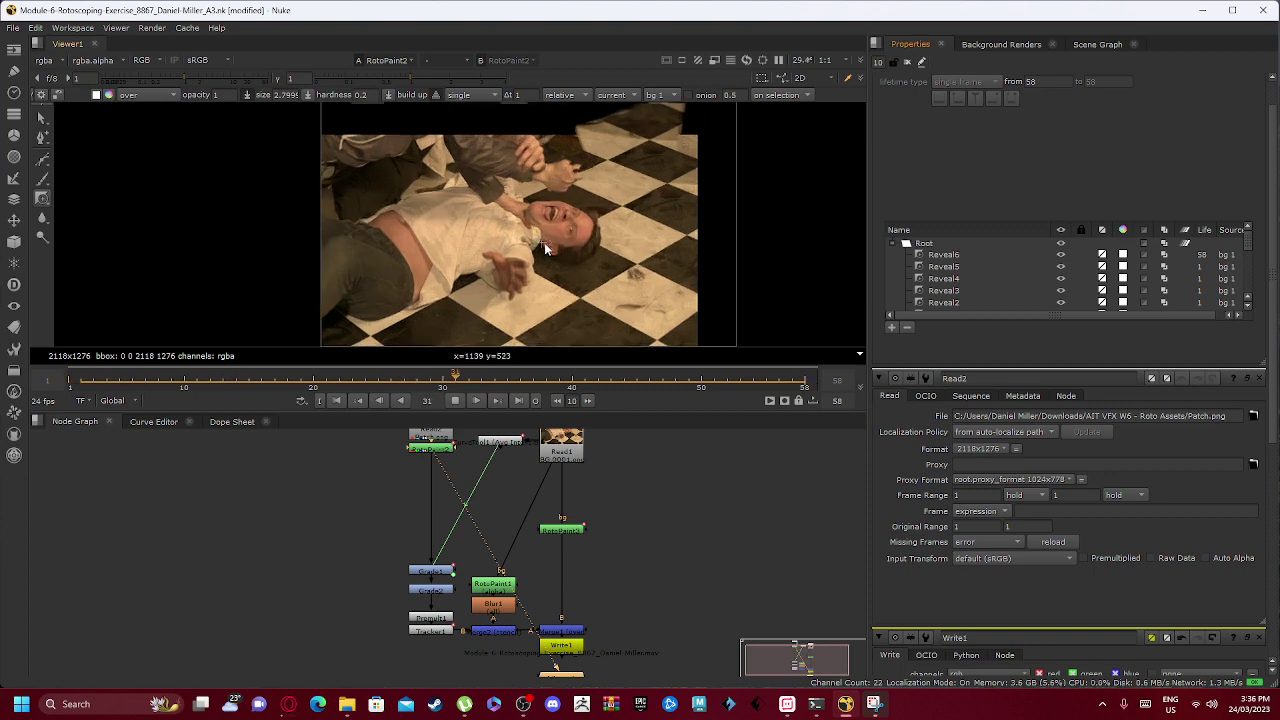
{"action": "scroll", "coordinate": [575, 205], "scroll_direction": "down", "scroll_amount": 5}
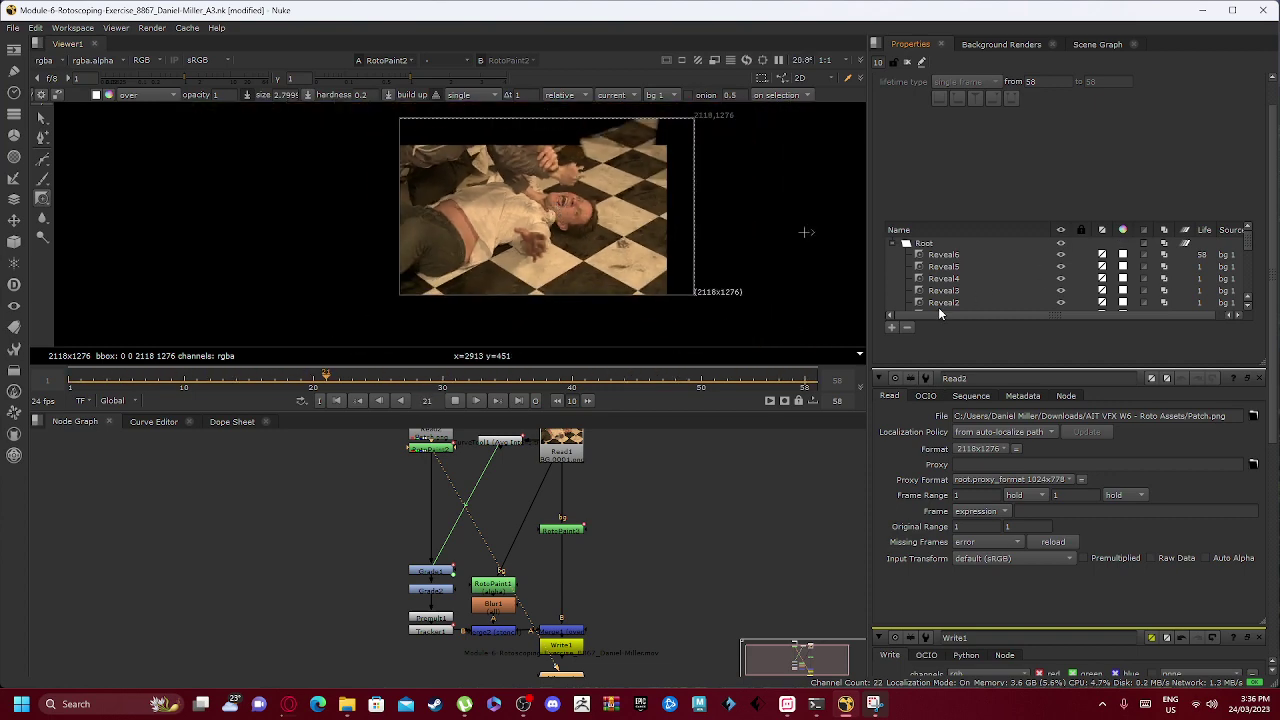
{"action": "scroll", "coordinate": [1001, 266], "scroll_direction": "down", "scroll_amount": 5}
{"action": "scroll", "coordinate": [970, 244], "scroll_direction": "up", "scroll_amount": 5}
Stop playback at frame 40 and view the darker Grade1 result with its settings open.
{"action": "left_click", "coordinate": [454, 400]}
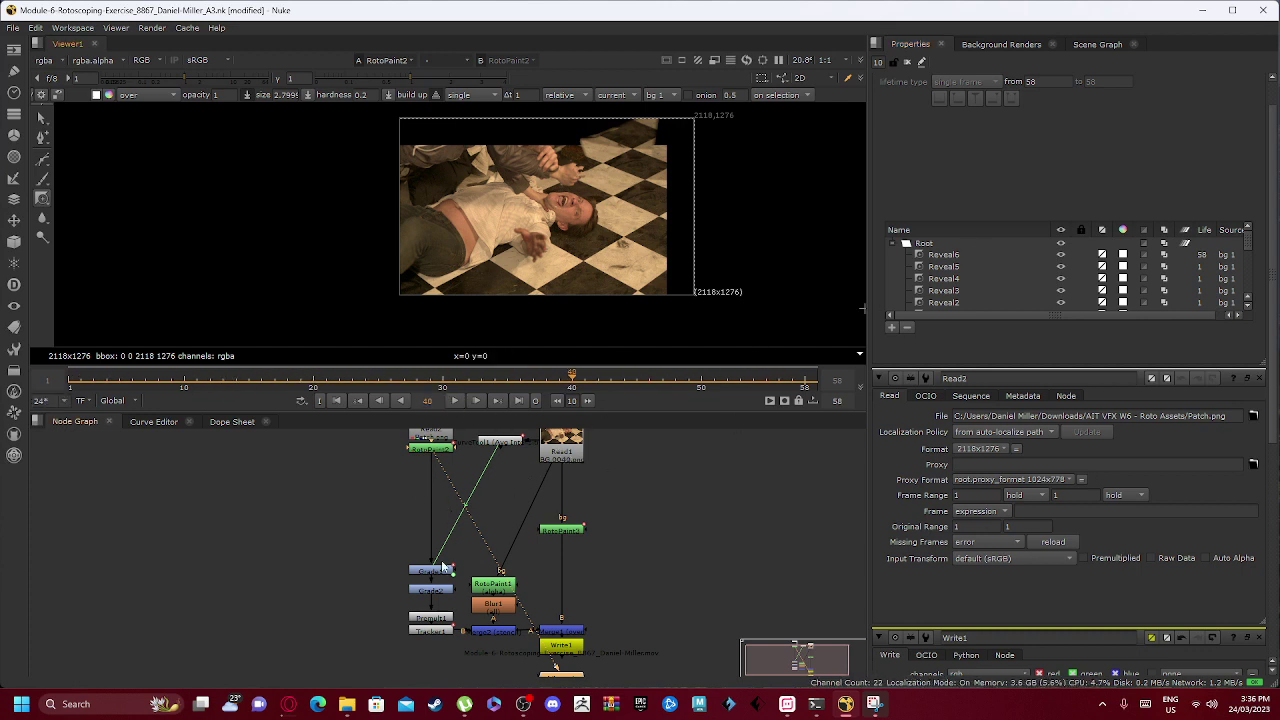
{"action": "left_click", "coordinate": [432, 572]}
{"action": "key", "text": "1"}
{"action": "left_click", "coordinate": [362, 526]}
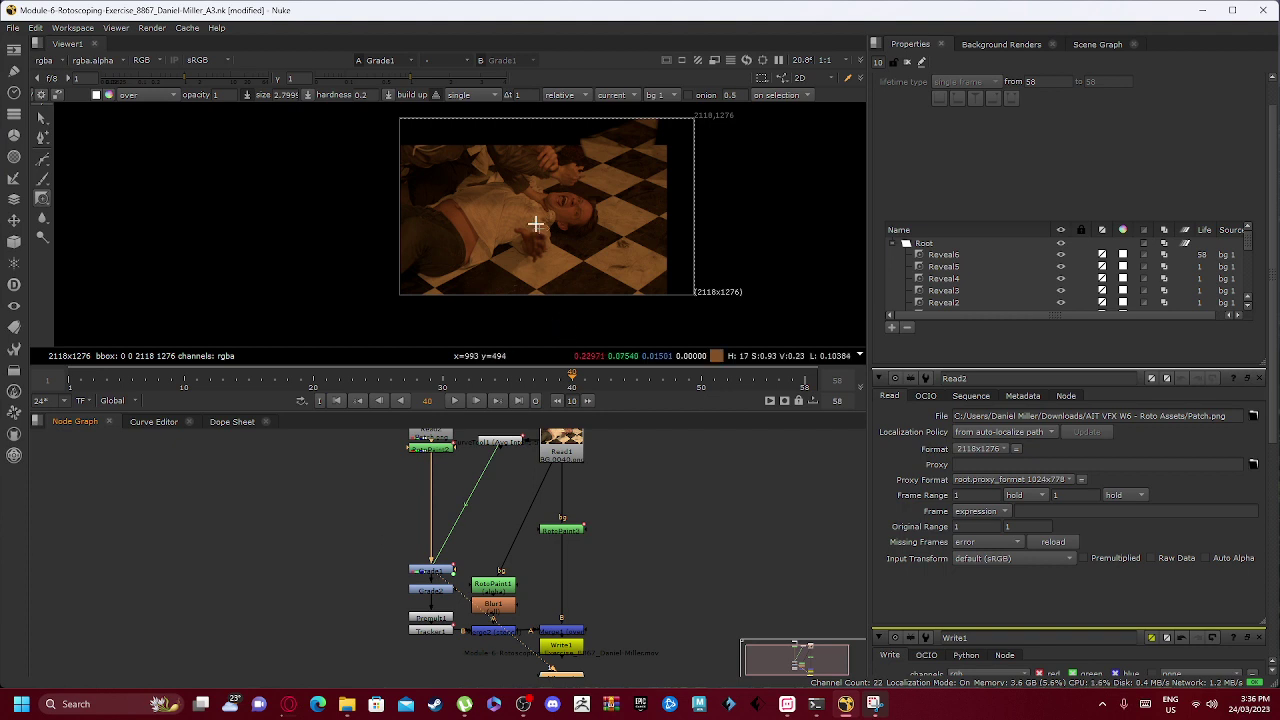
{"action": "scroll", "coordinate": [536, 222], "scroll_direction": "up", "scroll_amount": 3}
{"action": "scroll", "coordinate": [560, 190], "scroll_direction": "down", "scroll_amount": 2}
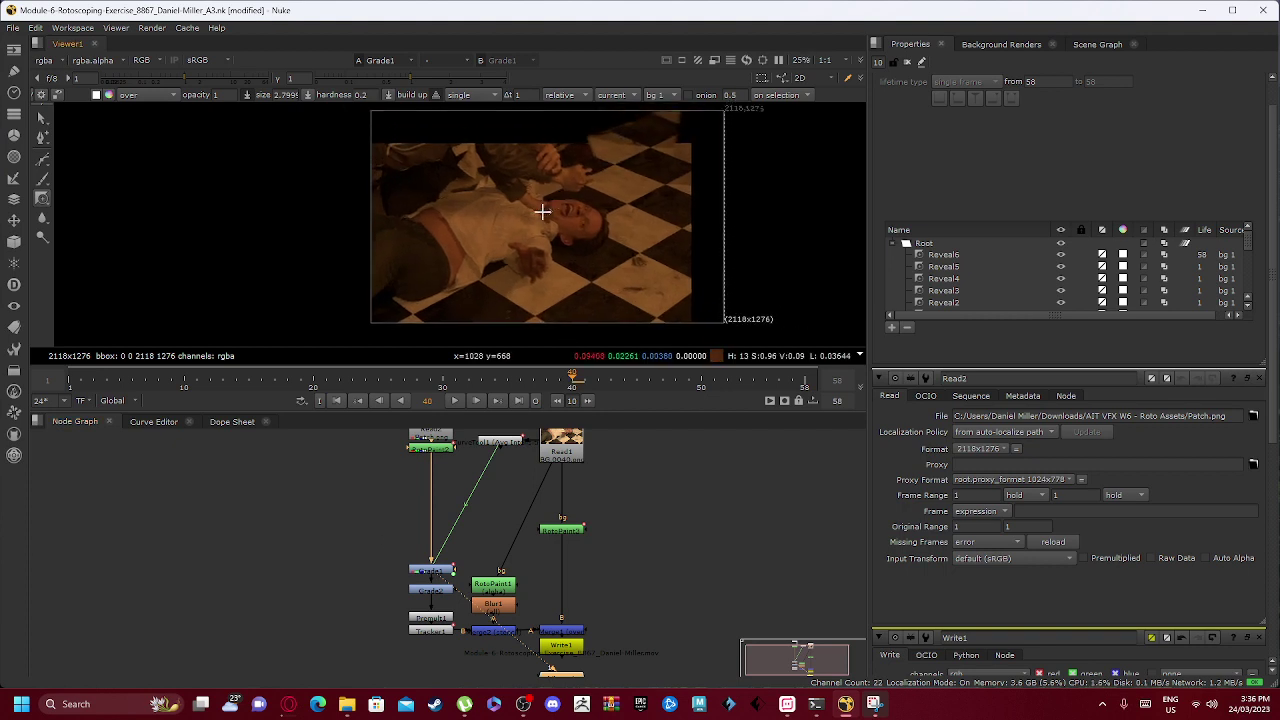
{"action": "double_click", "coordinate": [438, 575]}
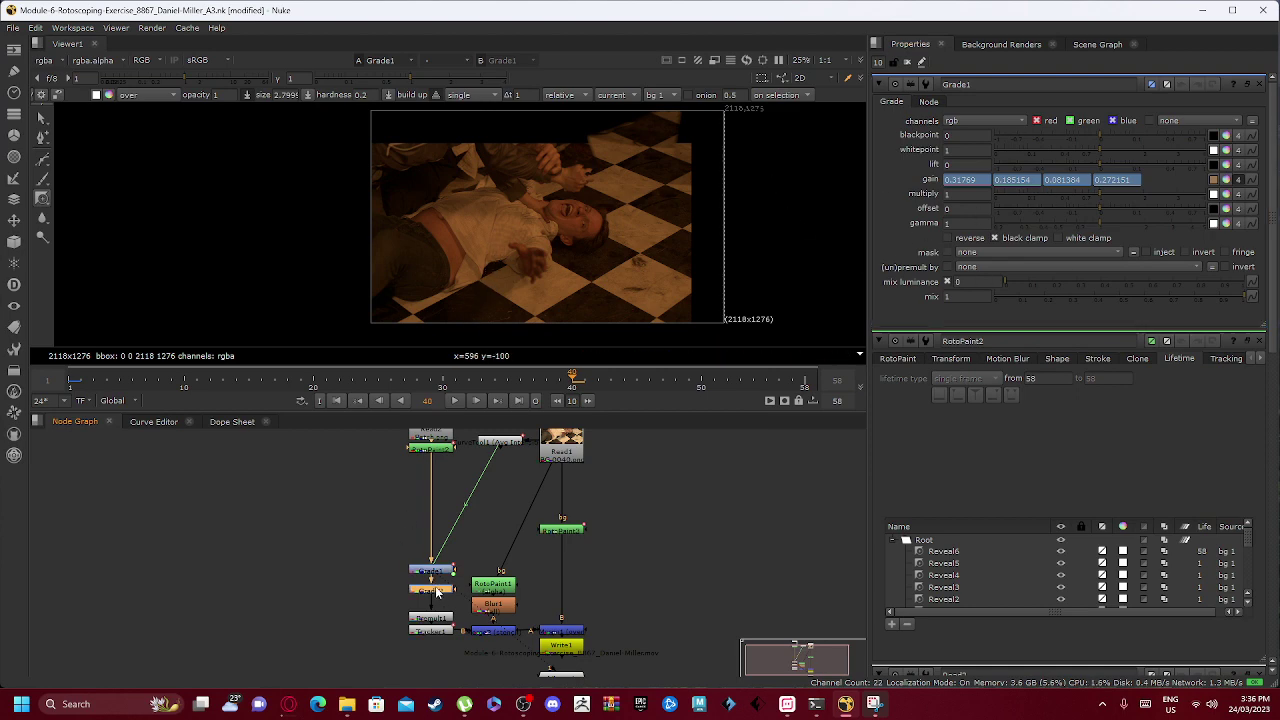
View the brighter Grade2 result and the Premult1 output, opening each node's settings.
{"action": "key", "text": "1"}
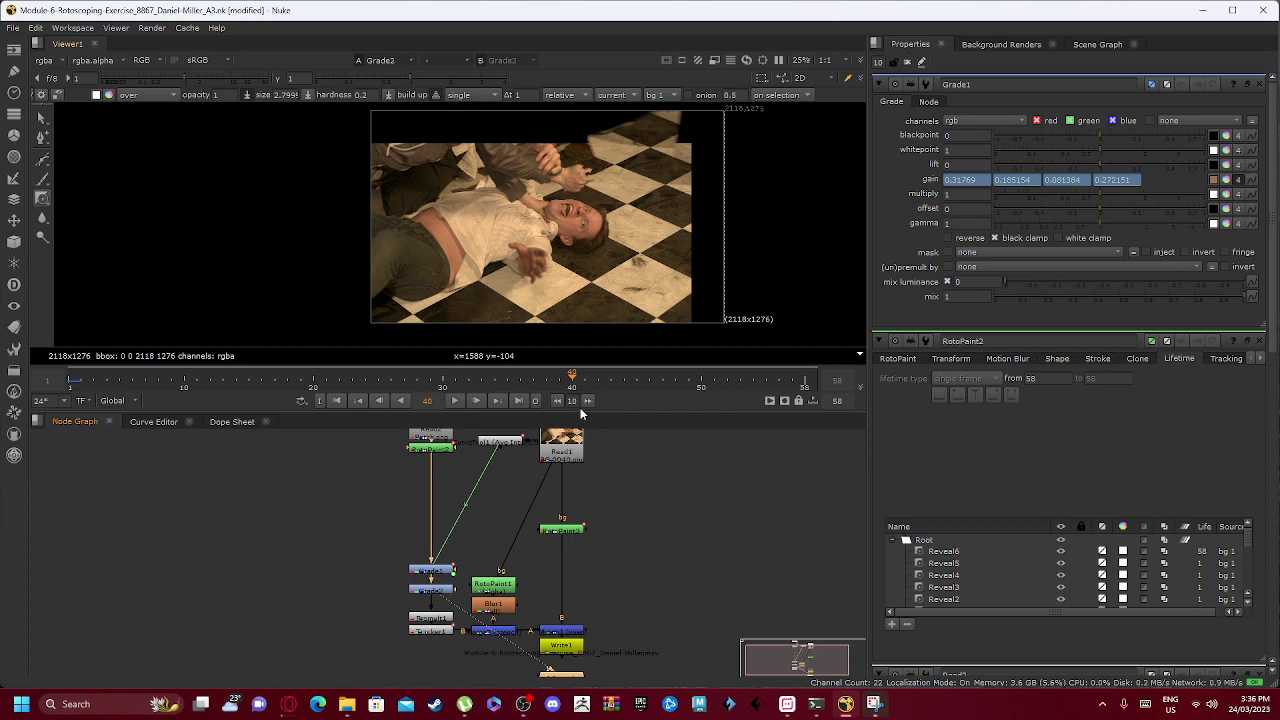
{"action": "double_click", "coordinate": [447, 594]}
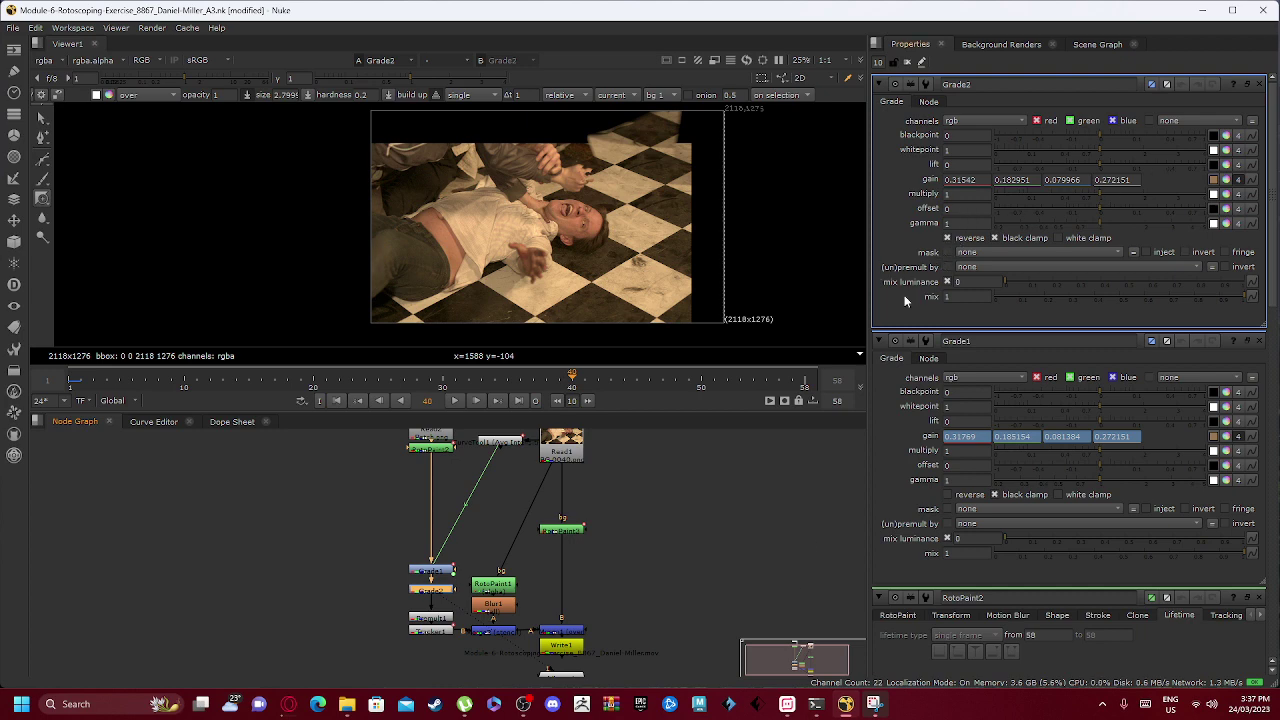
{"action": "middle_click_drag", "start_coordinate": [454, 543], "coordinate": [419, 487]}
{"action": "double_click", "coordinate": [469, 519]}
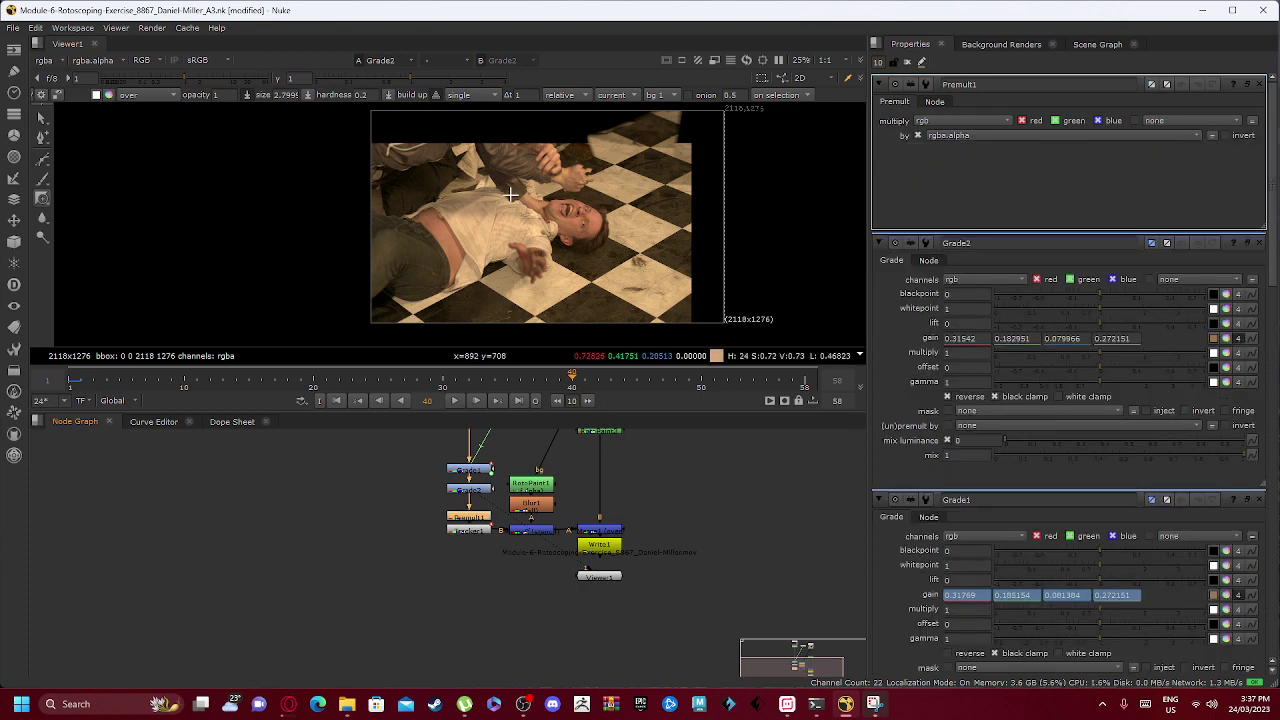
{"action": "key", "text": "1"}
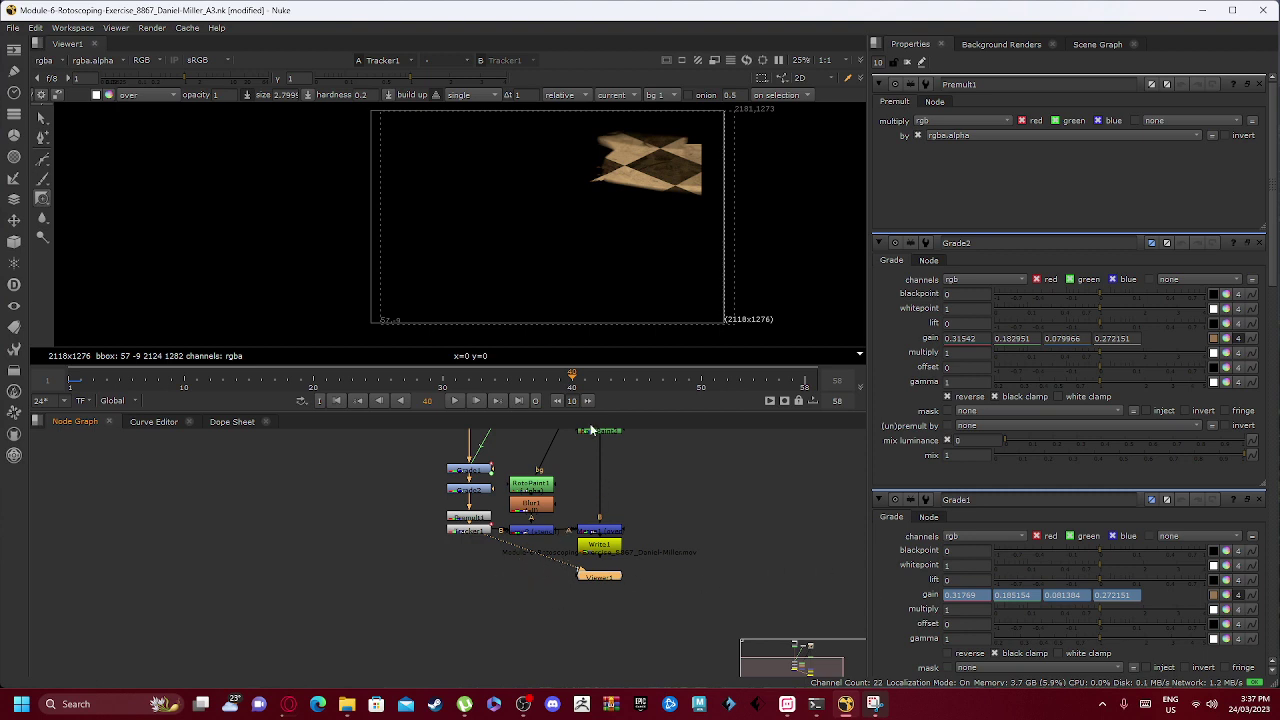
Show the original Read1 plate in the viewer and select the Read1 node.
{"action": "scroll", "coordinate": [553, 561], "scroll_direction": "up", "scroll_amount": 3}
{"action": "scroll", "coordinate": [553, 561], "scroll_direction": "up", "scroll_amount": 4}
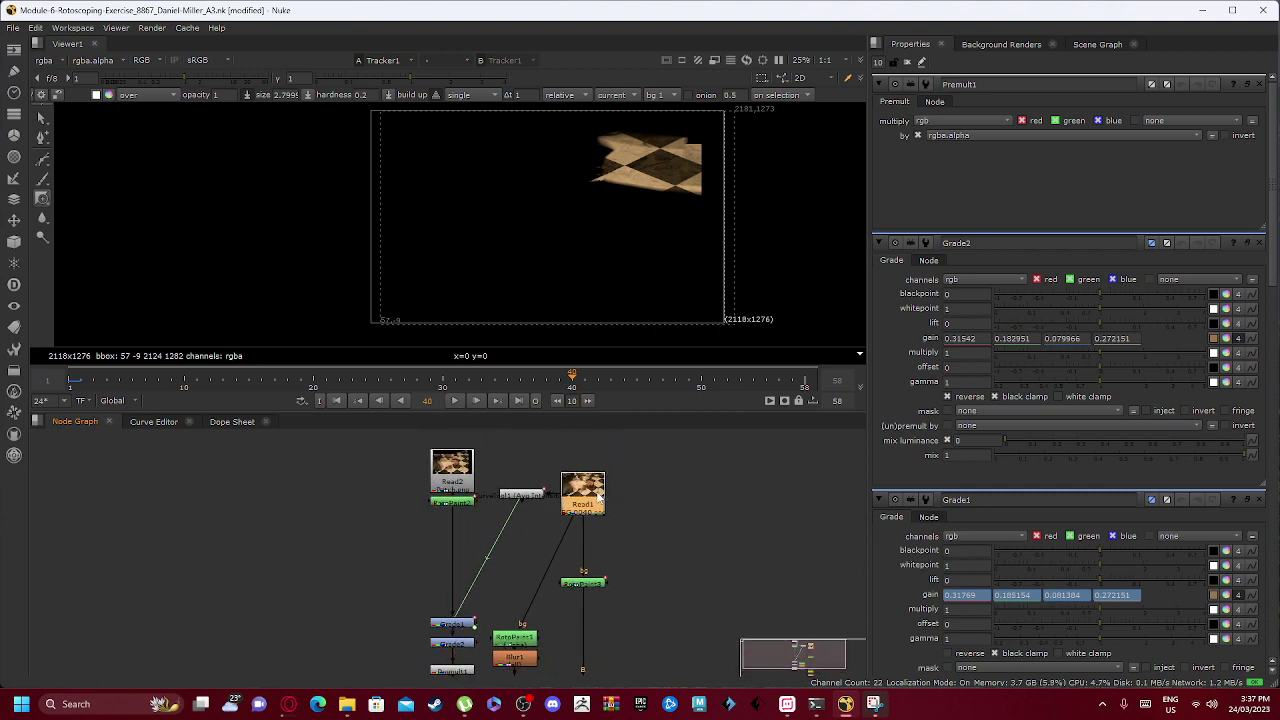
{"action": "key", "text": "1"}
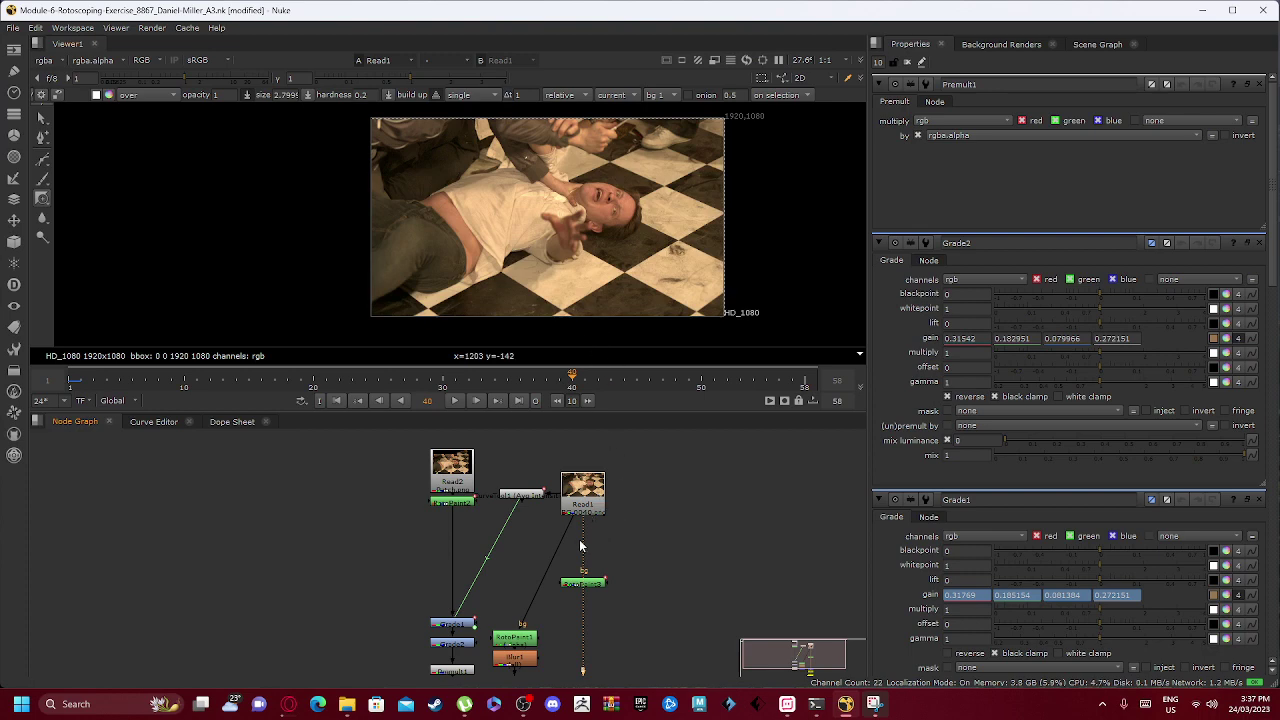
{"action": "scroll", "coordinate": [547, 308], "scroll_direction": "up", "scroll_amount": 2}
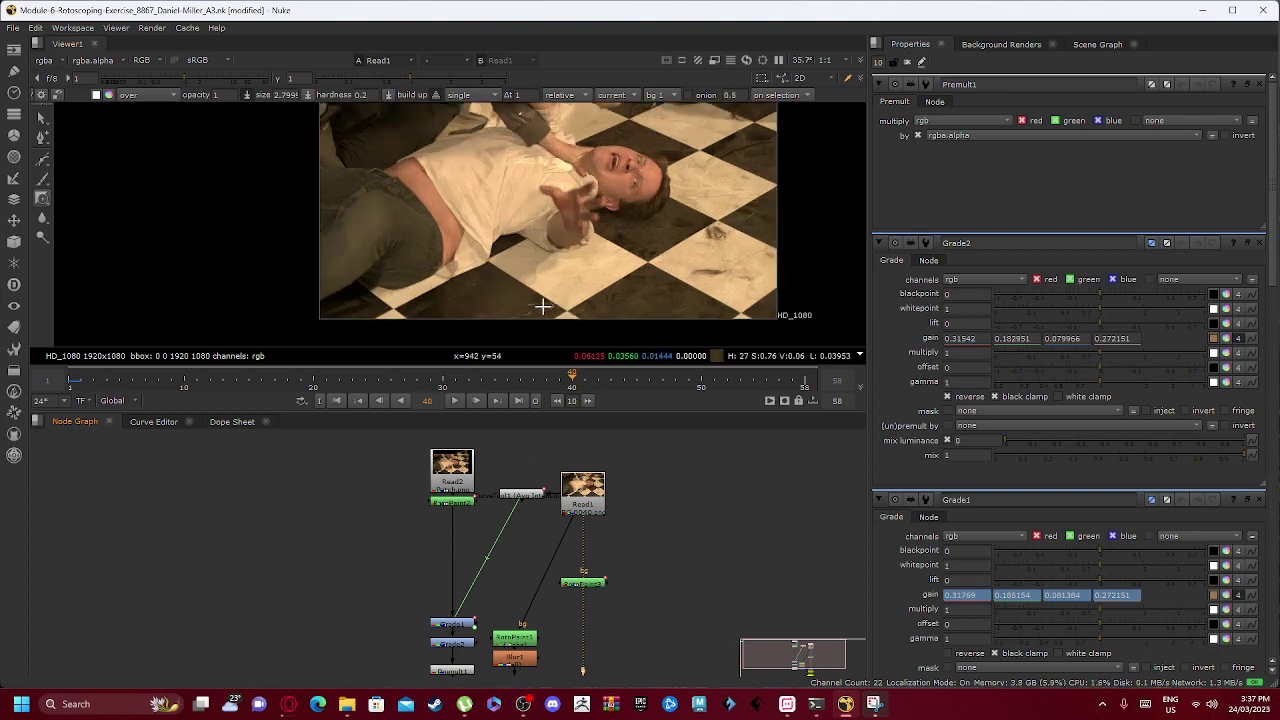
{"action": "scroll", "coordinate": [538, 246], "scroll_direction": "down", "scroll_amount": 2}
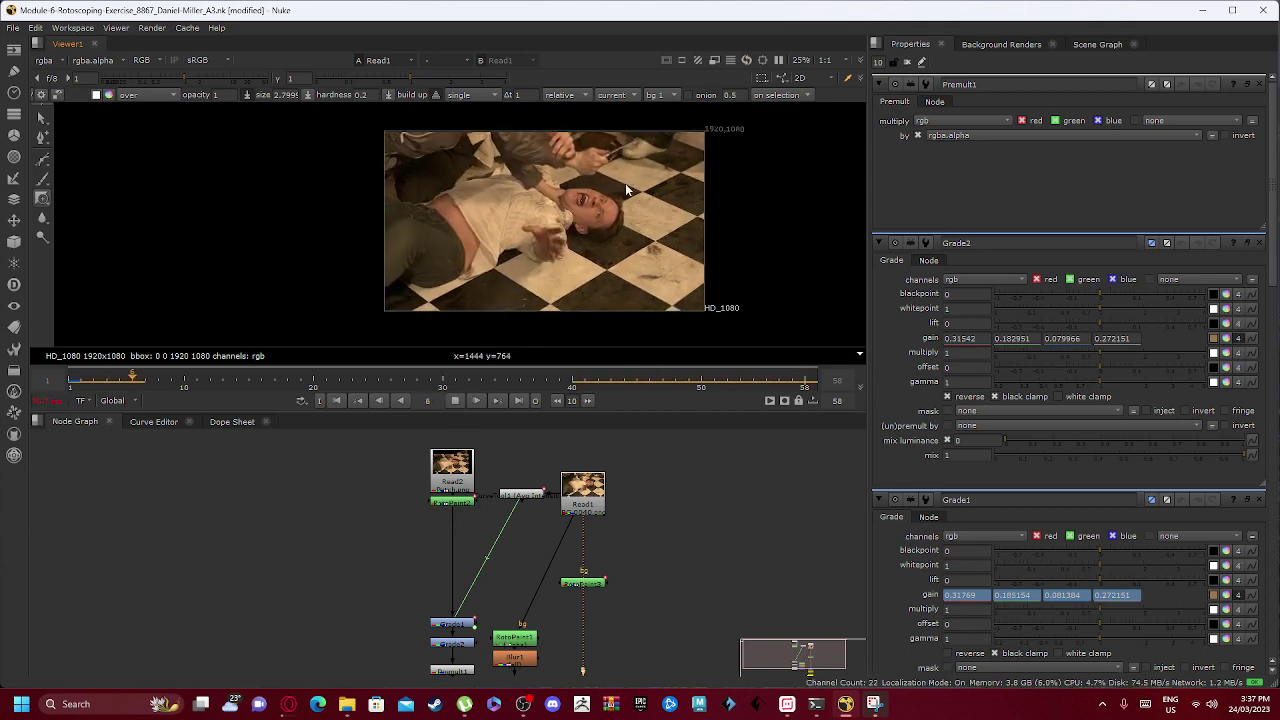
{"action": "scroll", "coordinate": [630, 162], "scroll_direction": "up", "scroll_amount": 5}
{"action": "scroll", "coordinate": [638, 162], "scroll_direction": "up", "scroll_amount": 1}
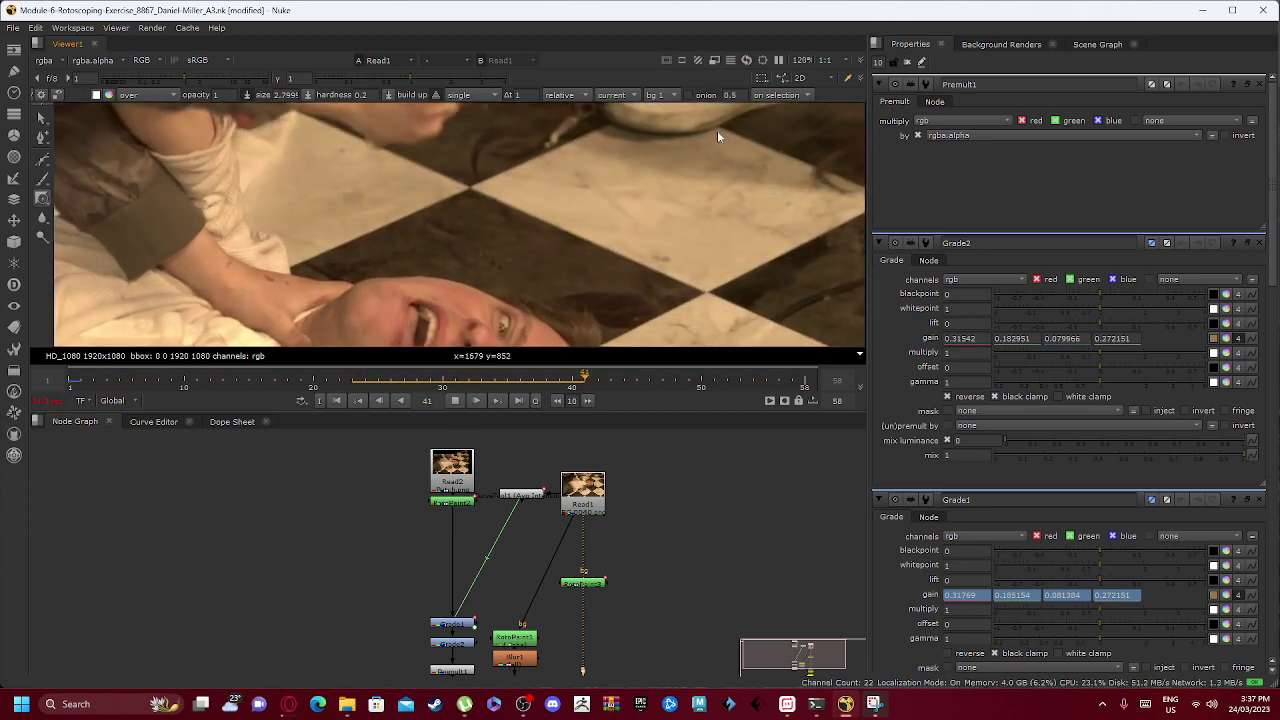
{"action": "scroll", "coordinate": [560, 268], "scroll_direction": "down", "scroll_amount": 6}
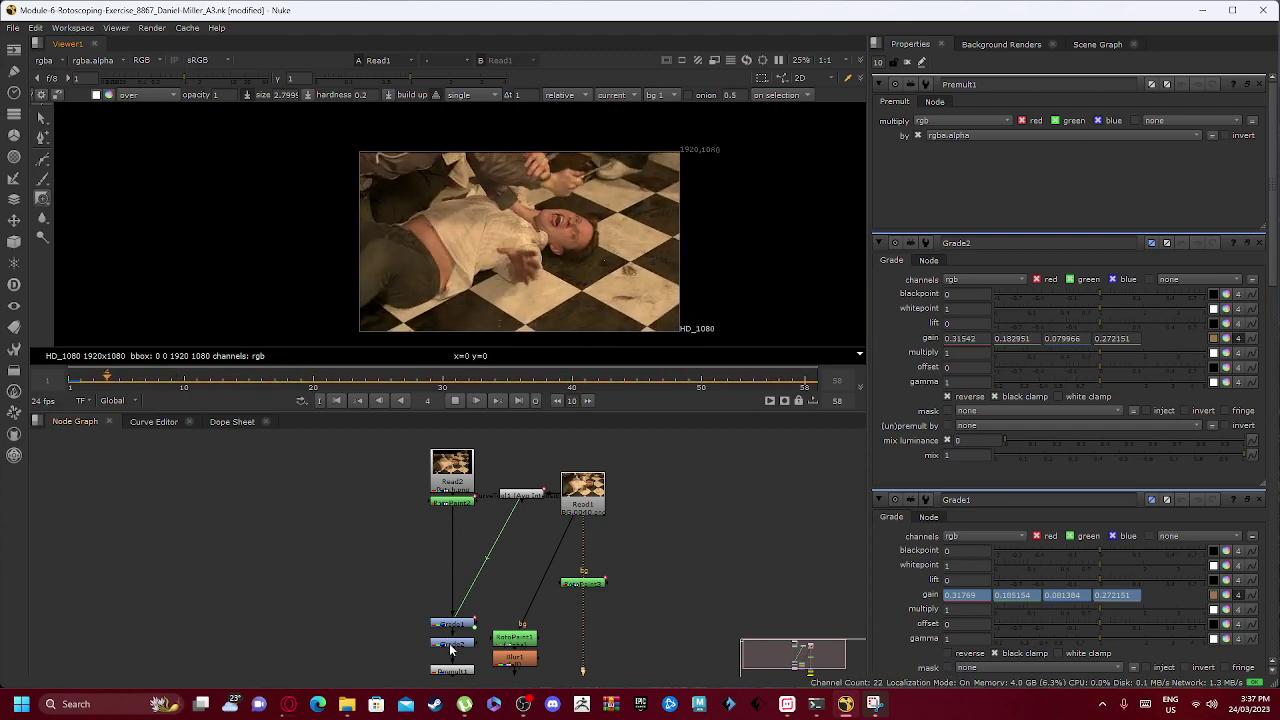
{"action": "left_click", "coordinate": [594, 504]}
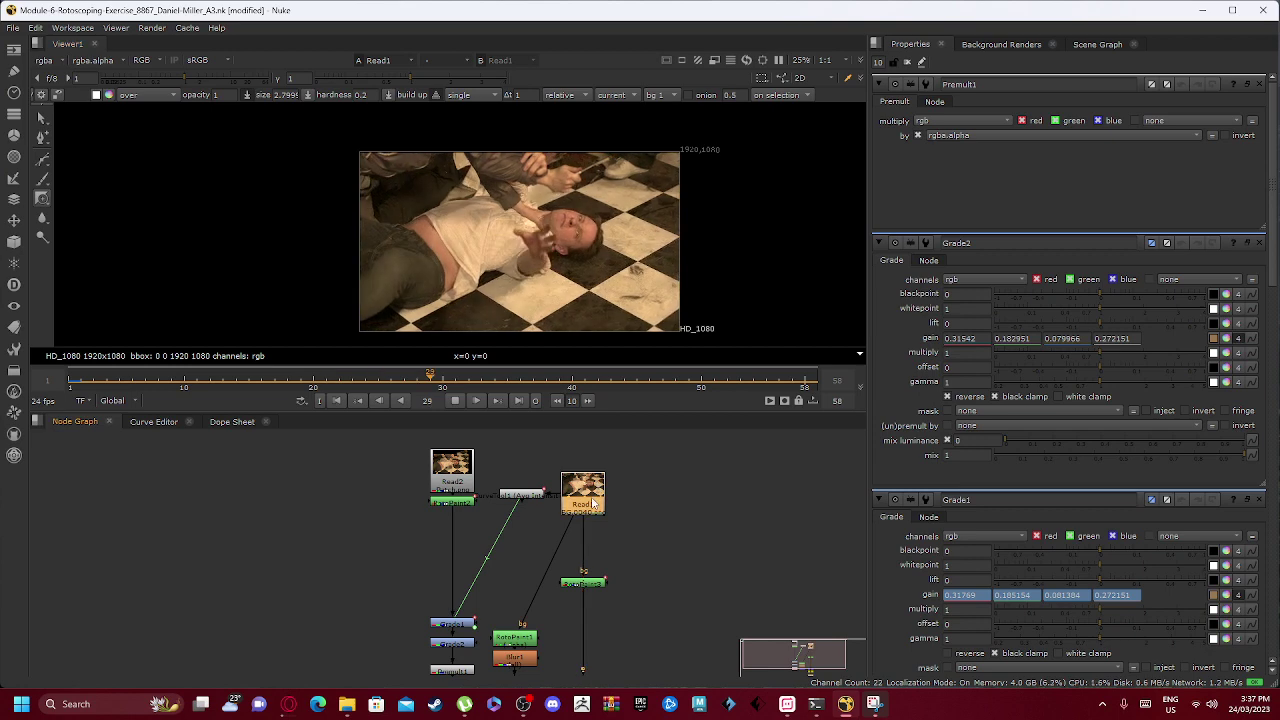
Inspect CurveTool1's AutoCropData and IntensityData results, then return to its main controls.
{"action": "double_click", "coordinate": [522, 494]}
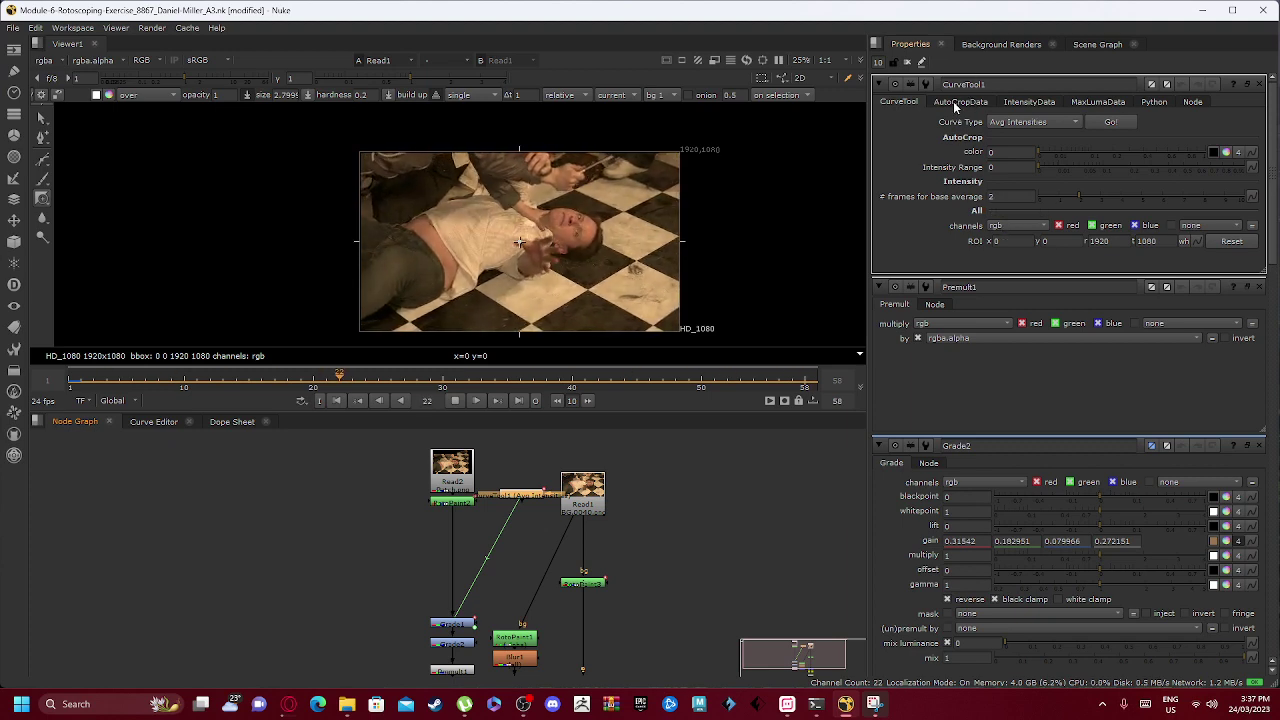
{"action": "left_click", "coordinate": [968, 102]}
{"action": "left_click", "coordinate": [1029, 104]}
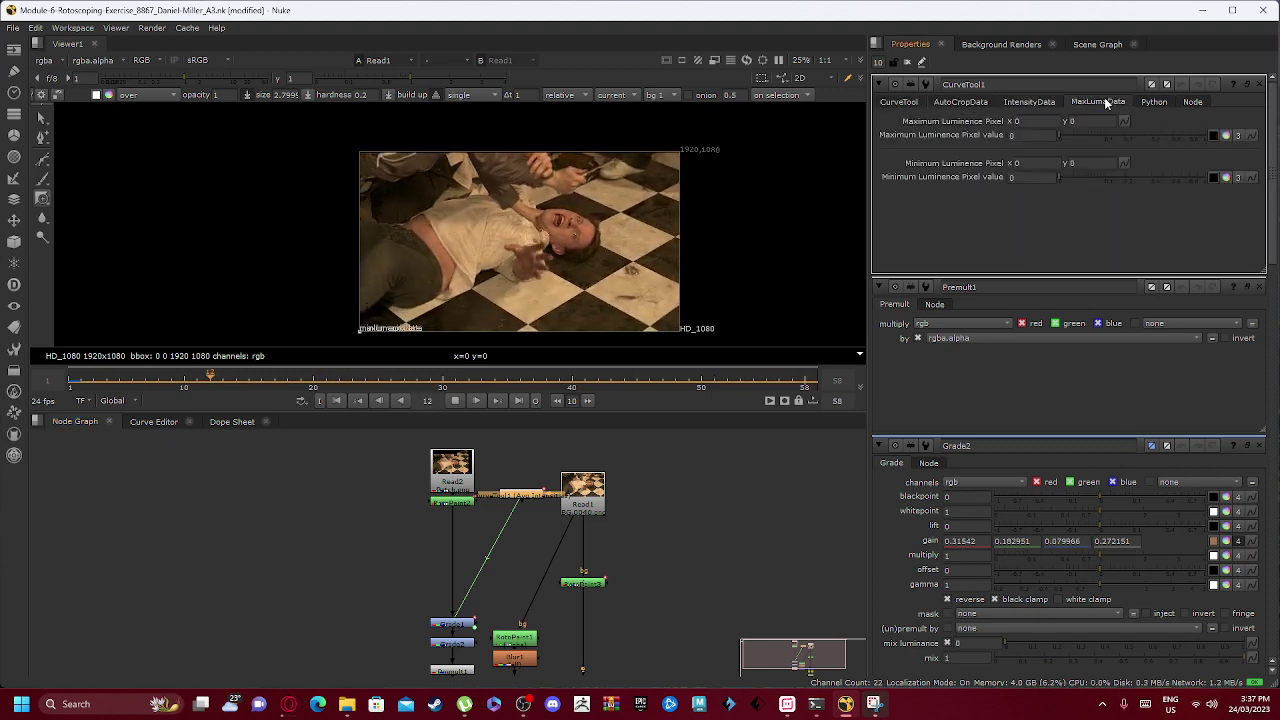
{"action": "left_click", "coordinate": [893, 101]}
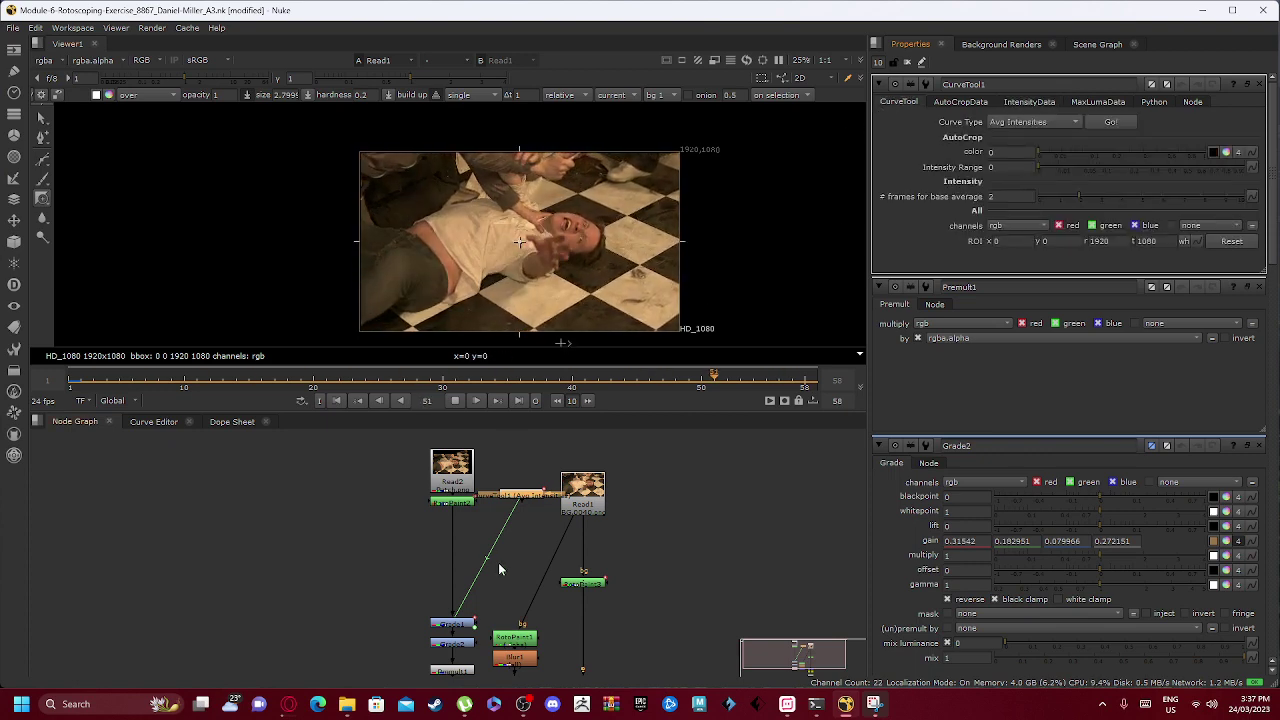
Show the RotoPaint1 output in rgba in the viewer.
{"action": "middle_click_drag", "start_coordinate": [508, 544], "coordinate": [486, 498]}
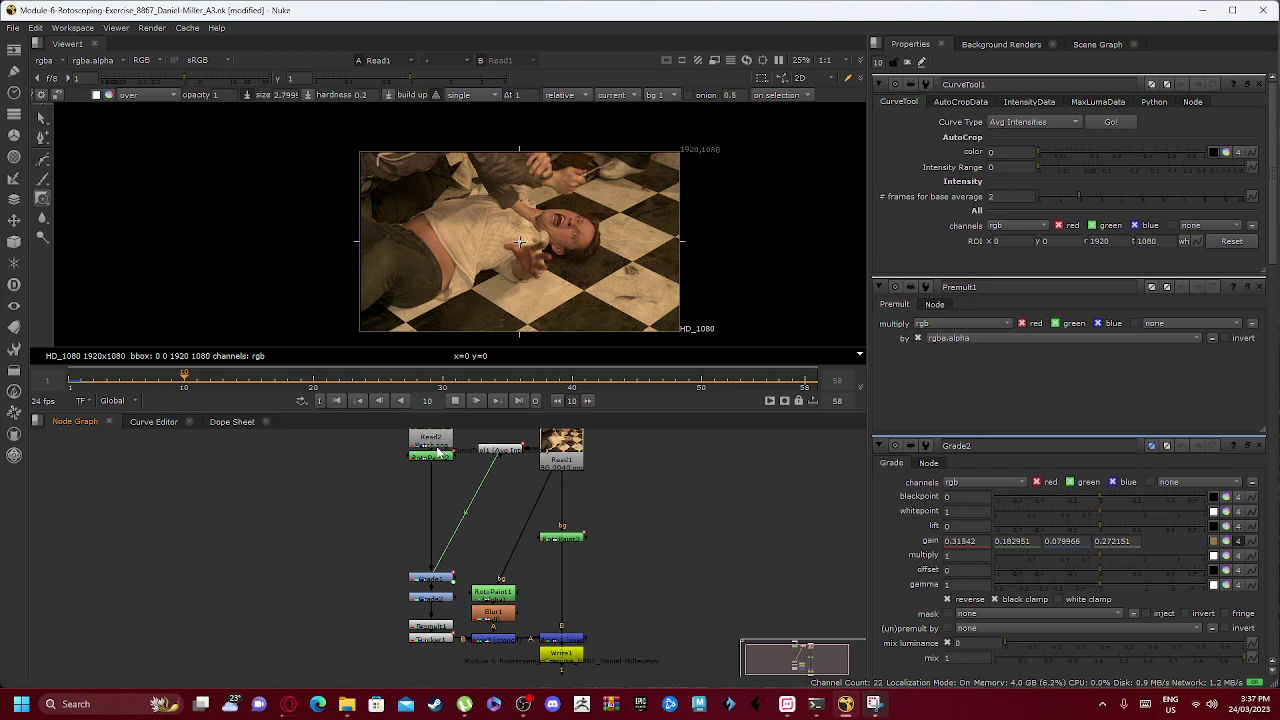
{"action": "middle_click_drag", "start_coordinate": [485, 509], "coordinate": [436, 514]}
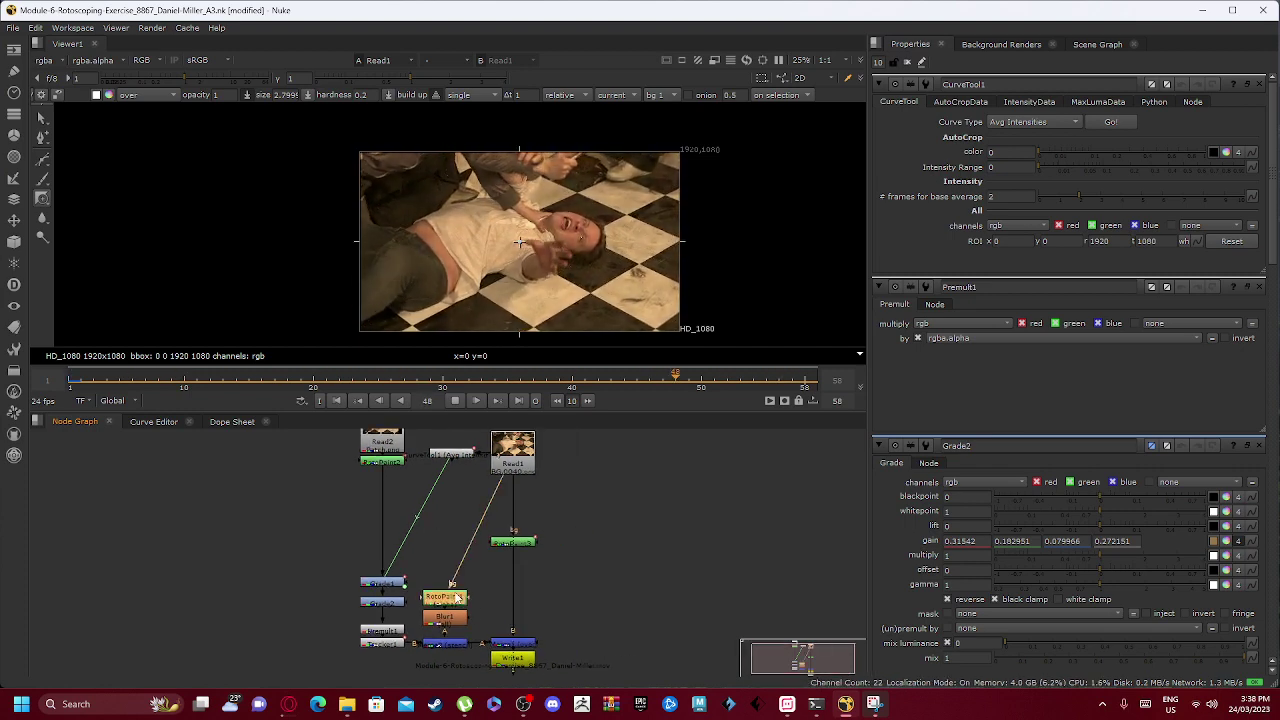
{"action": "left_click", "coordinate": [452, 596]}
{"action": "key", "text": "1"}
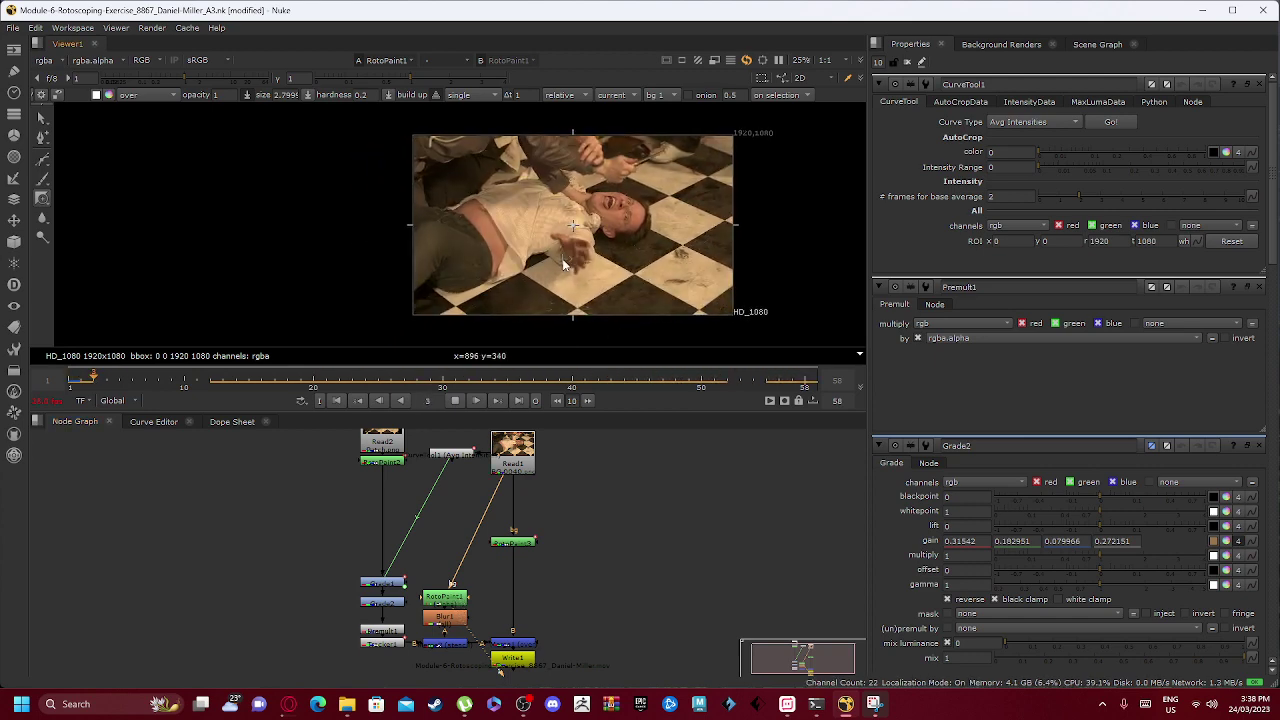
Open RotoPaint1's shape list and view the Blur1 output.
{"action": "double_click", "coordinate": [445, 597]}
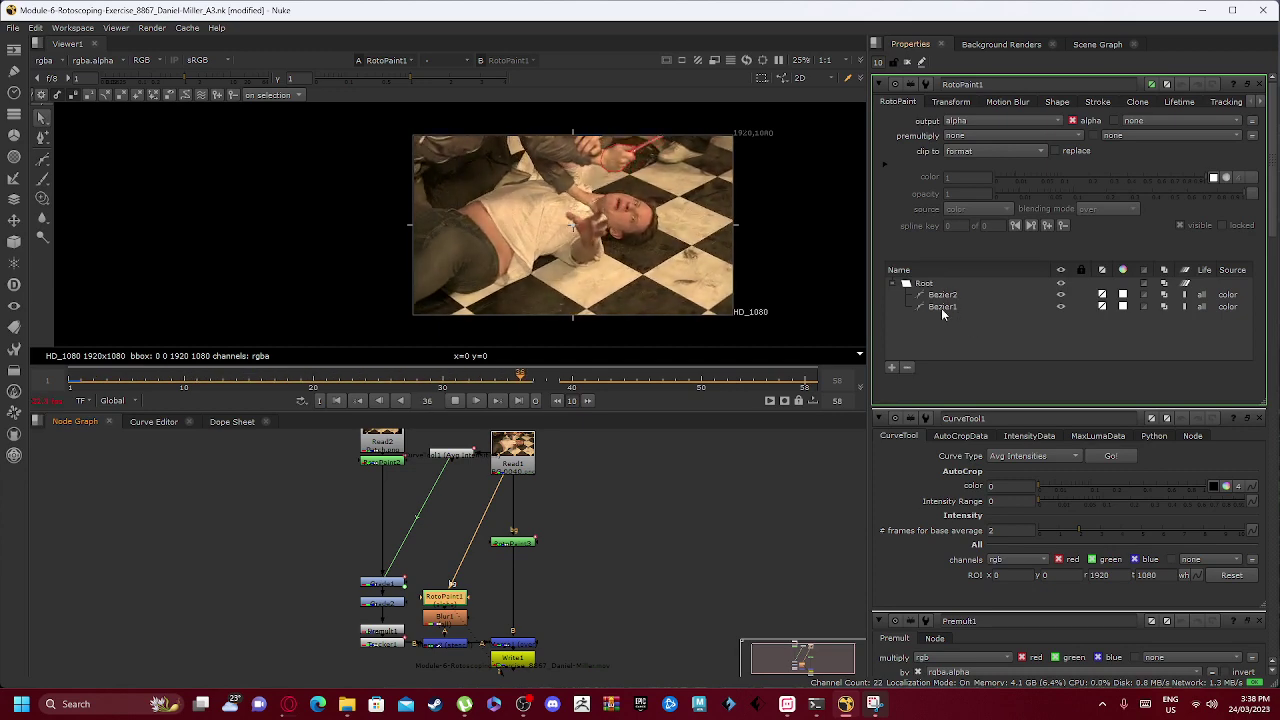
{"action": "scroll", "coordinate": [618, 122], "scroll_direction": "up", "scroll_amount": 5}
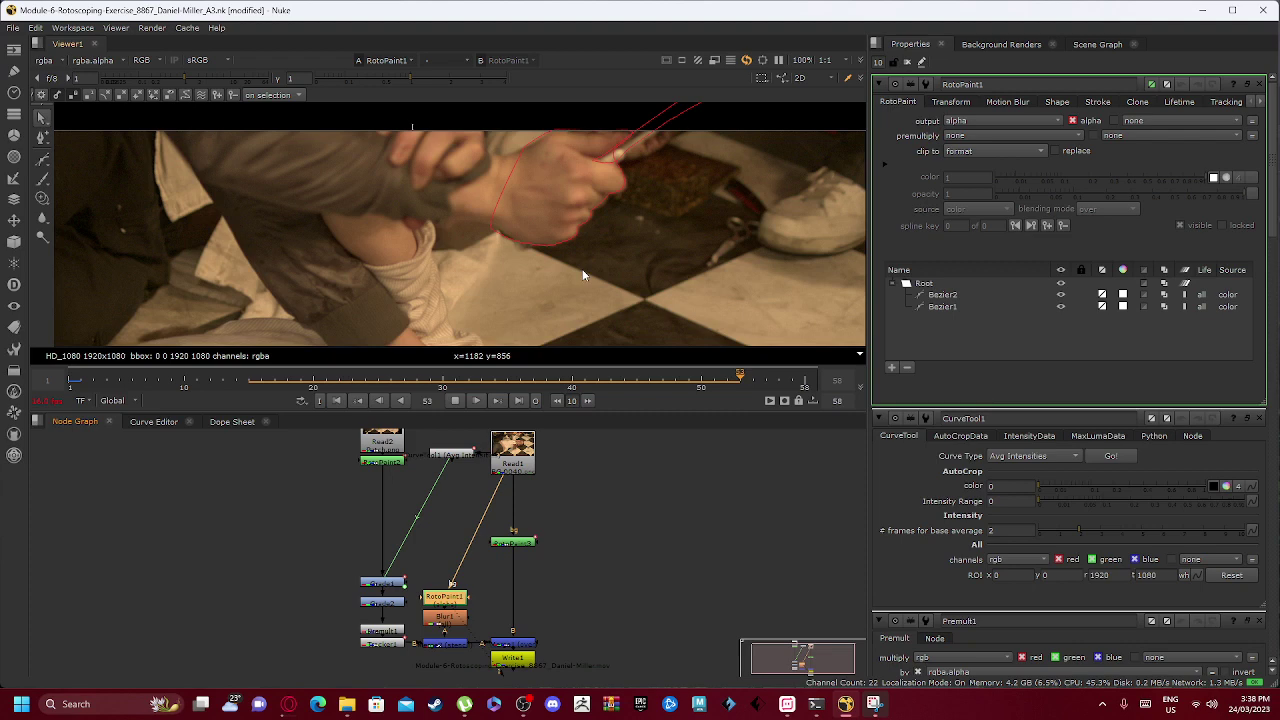
{"action": "scroll", "coordinate": [588, 248], "scroll_direction": "down", "scroll_amount": 7}
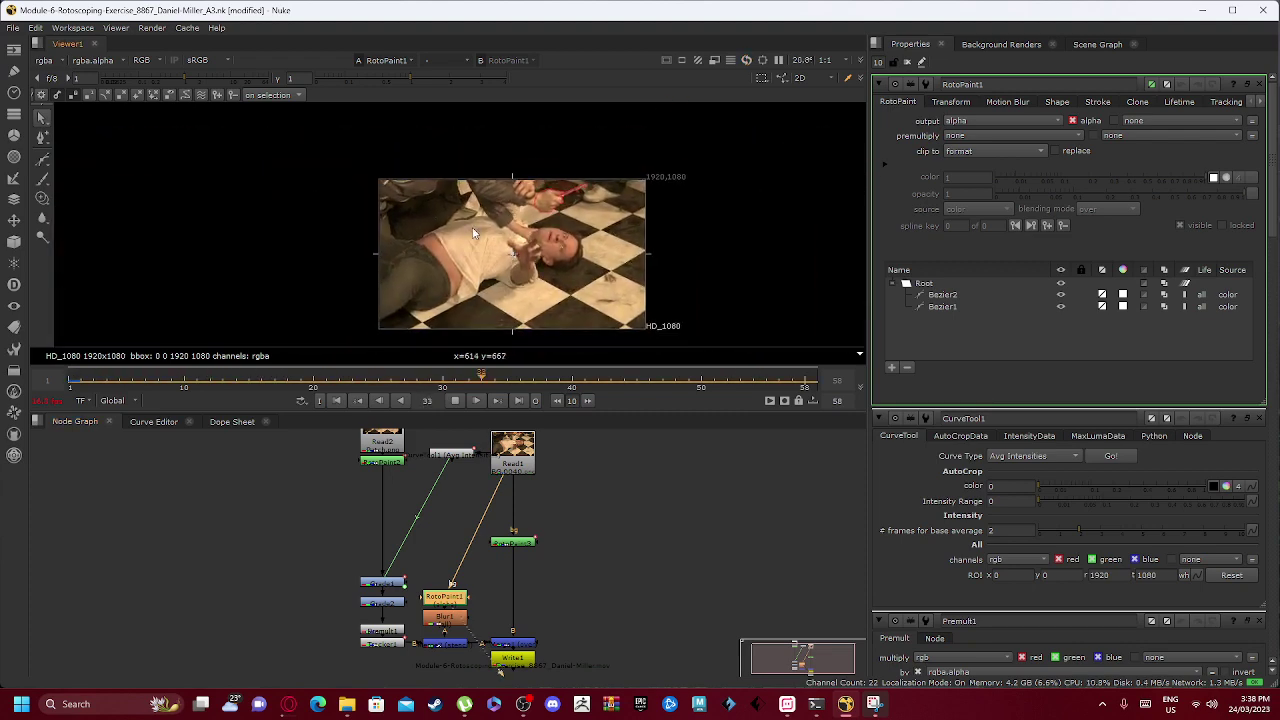
{"action": "left_click", "coordinate": [450, 620]}
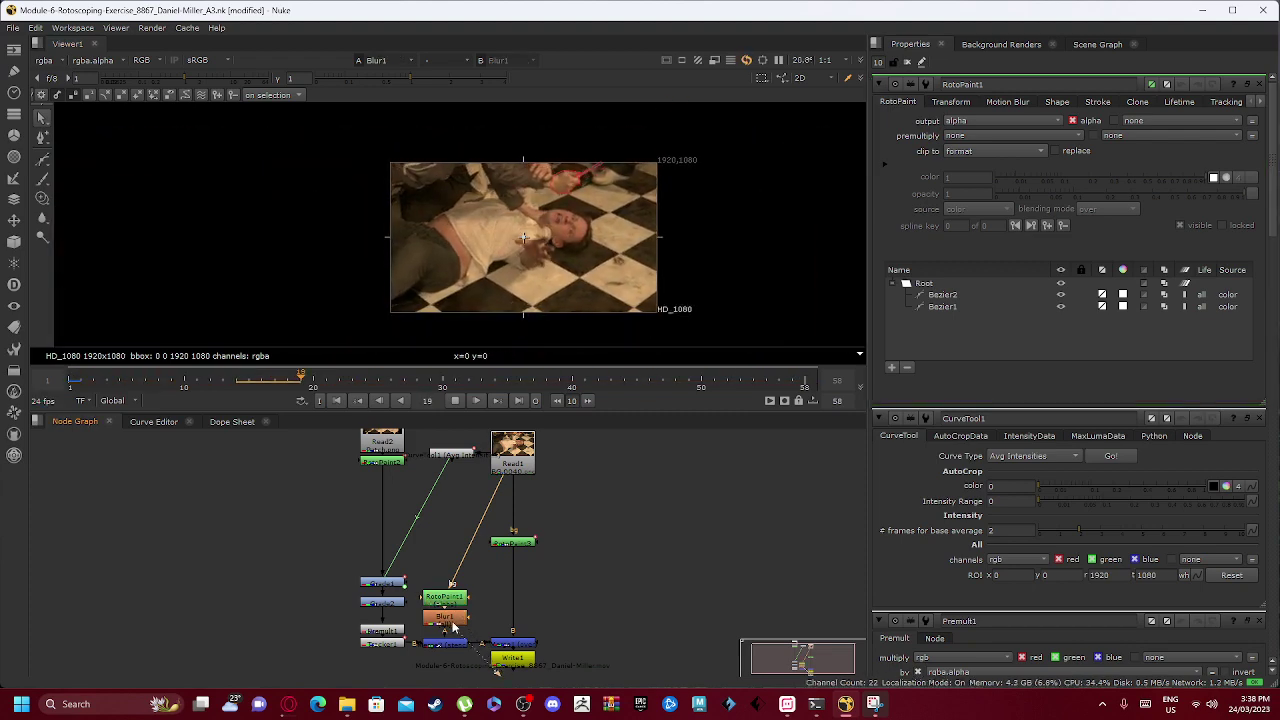
{"action": "scroll", "coordinate": [567, 232], "scroll_direction": "up", "scroll_amount": 5}
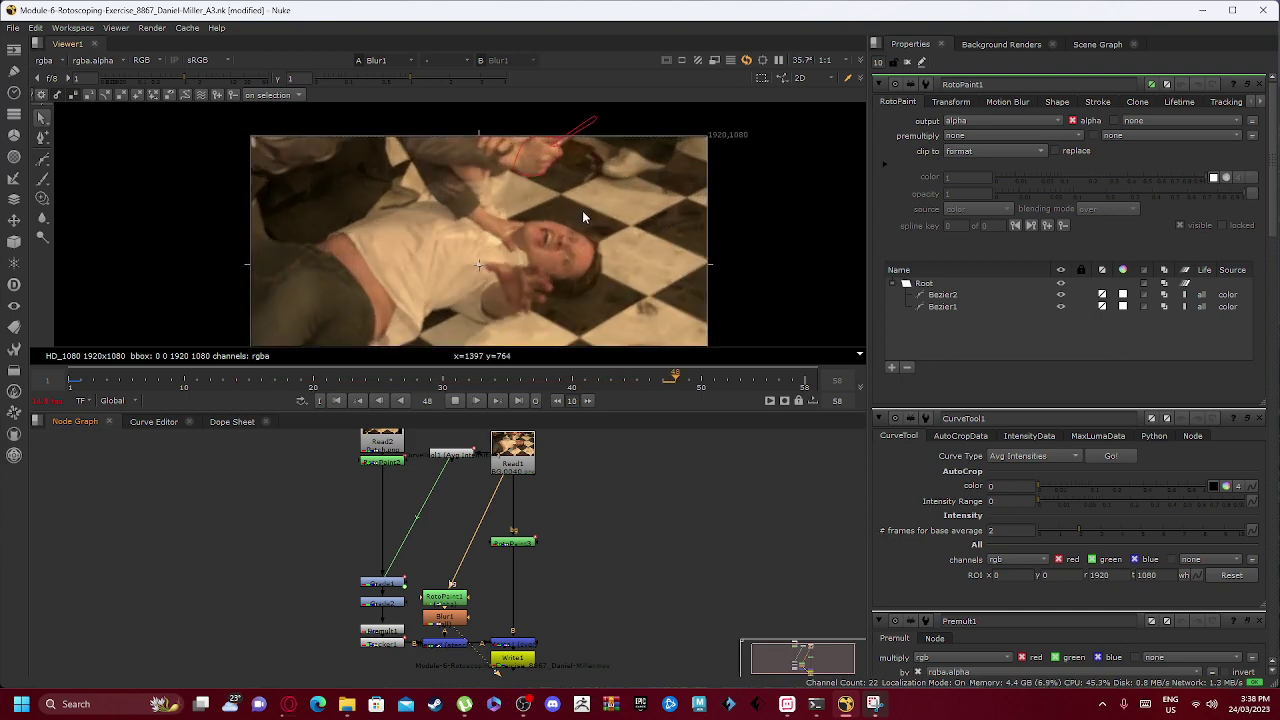
{"action": "scroll", "coordinate": [490, 165], "scroll_direction": "down", "scroll_amount": 5}
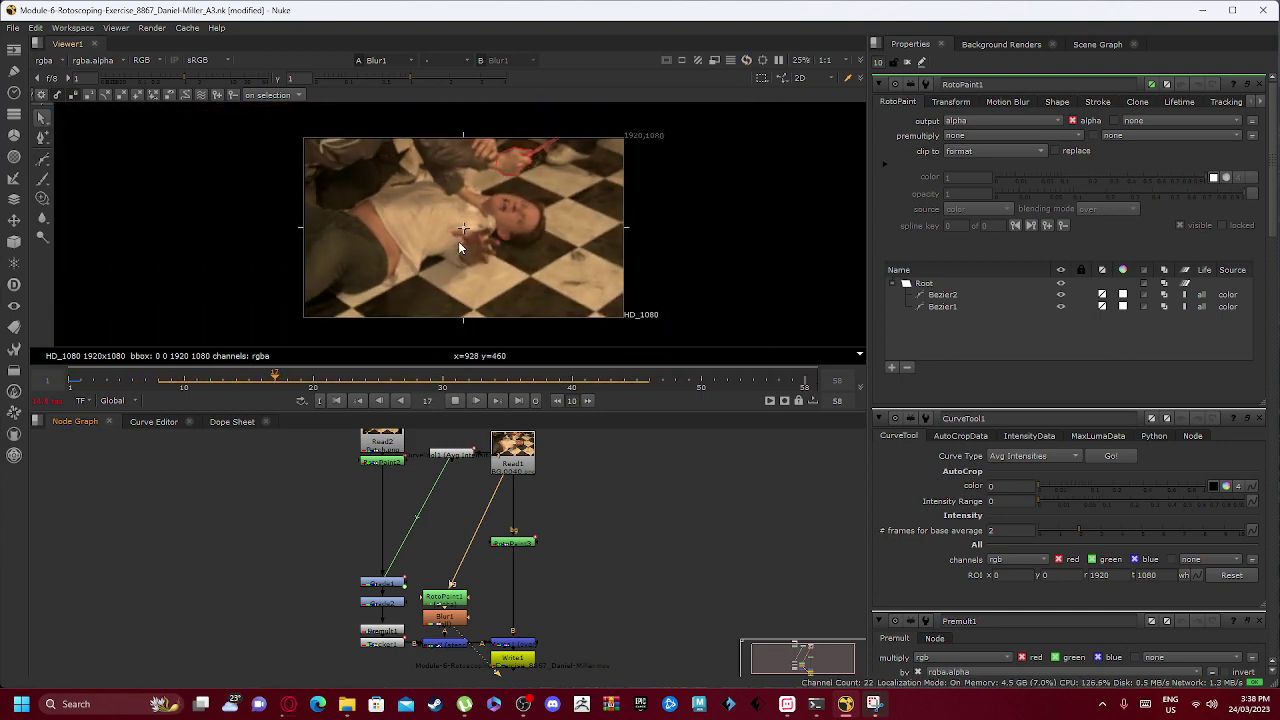
{"action": "middle_click_drag", "start_coordinate": [468, 250], "coordinate": [524, 249]}
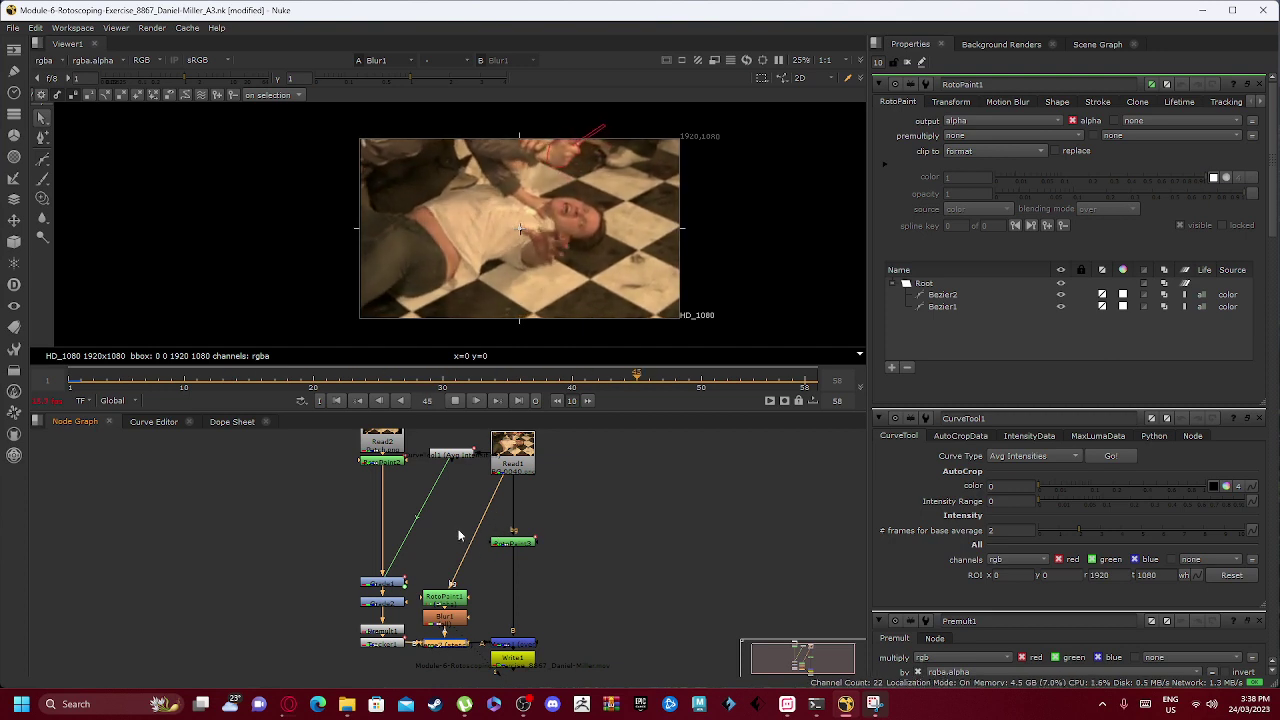
View the Merge2 output: the floor-tile patch isolated over black at 2118x1276.
{"action": "left_click", "coordinate": [513, 542]}
{"action": "key", "text": "1"}
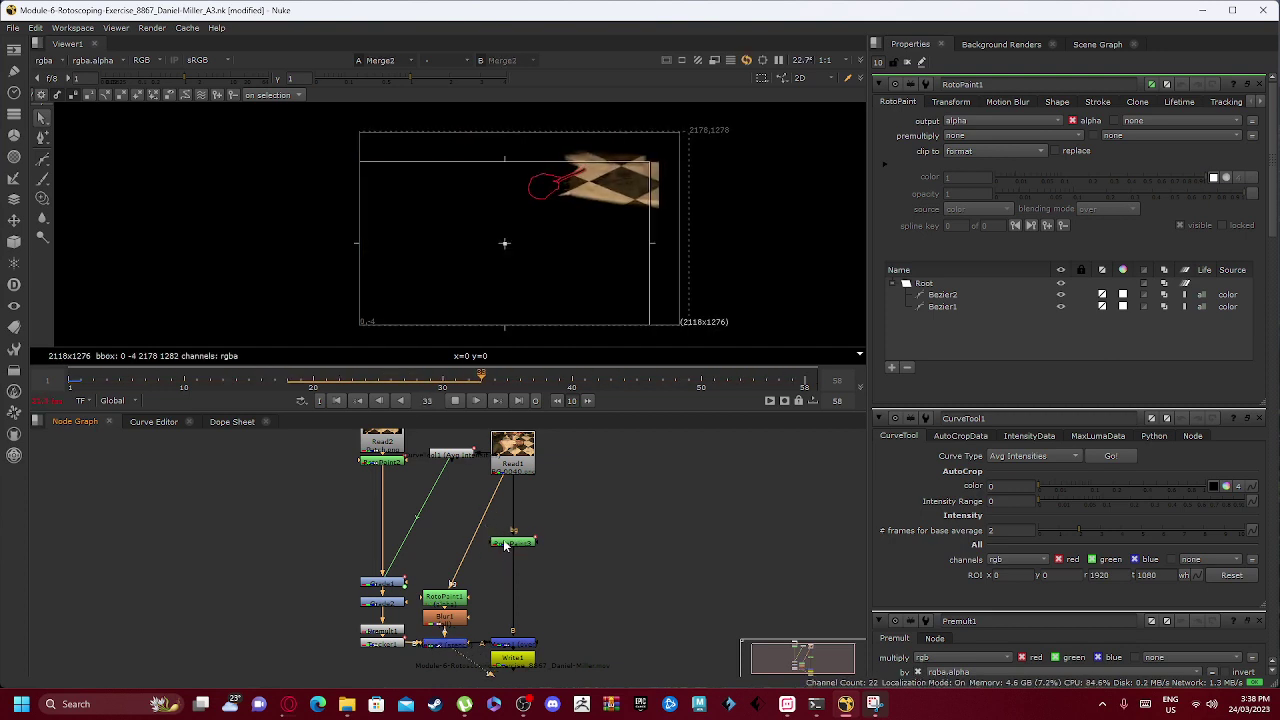
{"action": "middle_click_drag", "start_coordinate": [458, 584], "coordinate": [494, 499]}
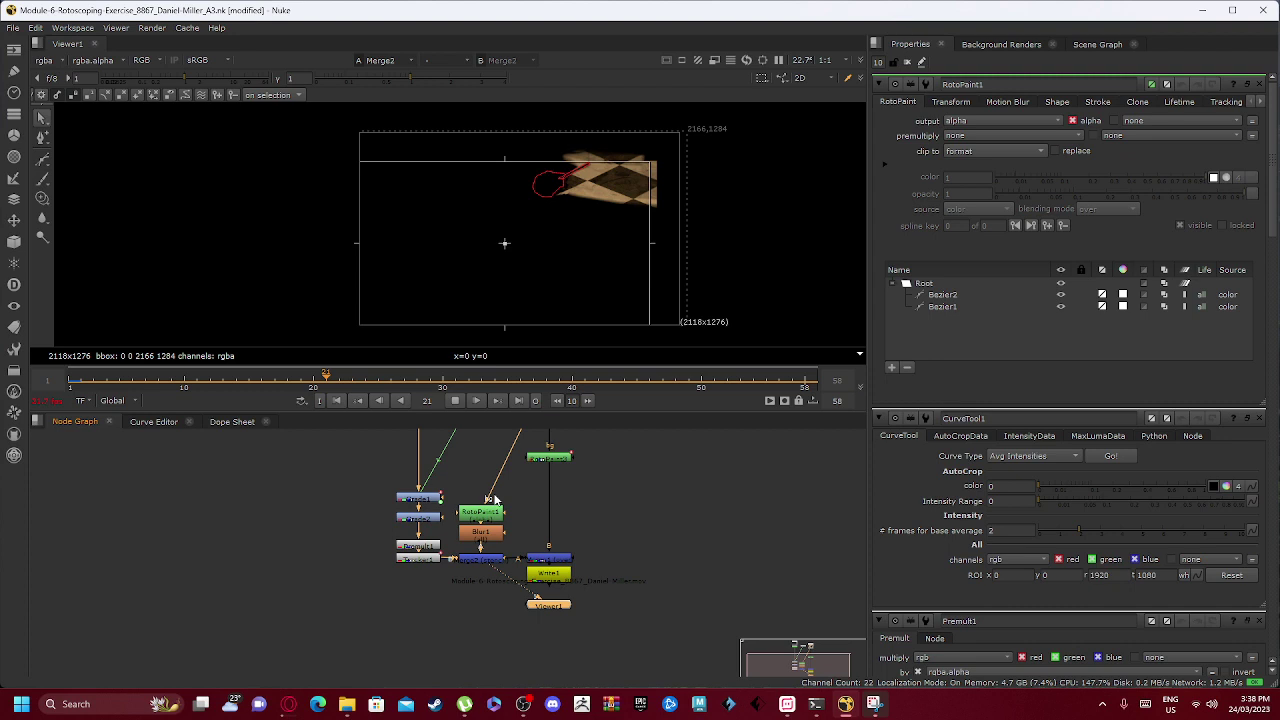
{"action": "middle_click_drag", "start_coordinate": [476, 544], "coordinate": [406, 516]}
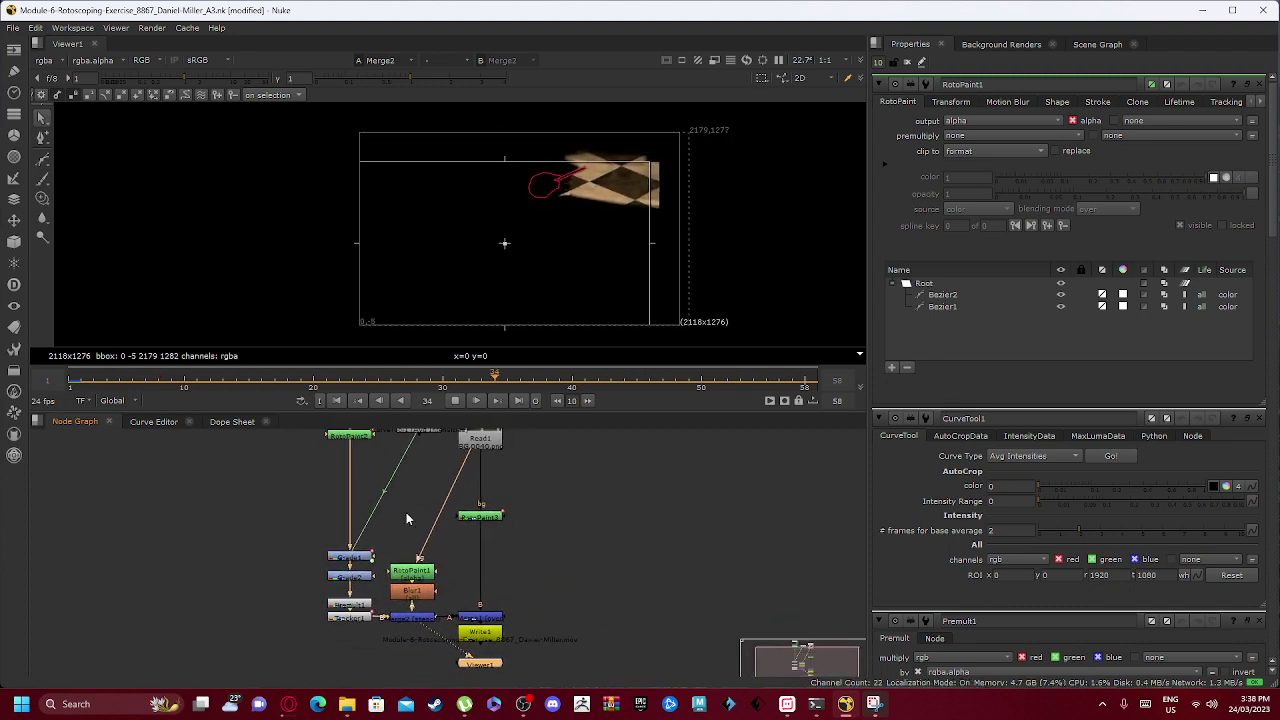
Open RotoPaint3's Reveal strokes and view its cleaned-up plate.
{"action": "double_click", "coordinate": [490, 520]}
{"action": "key", "text": "1"}
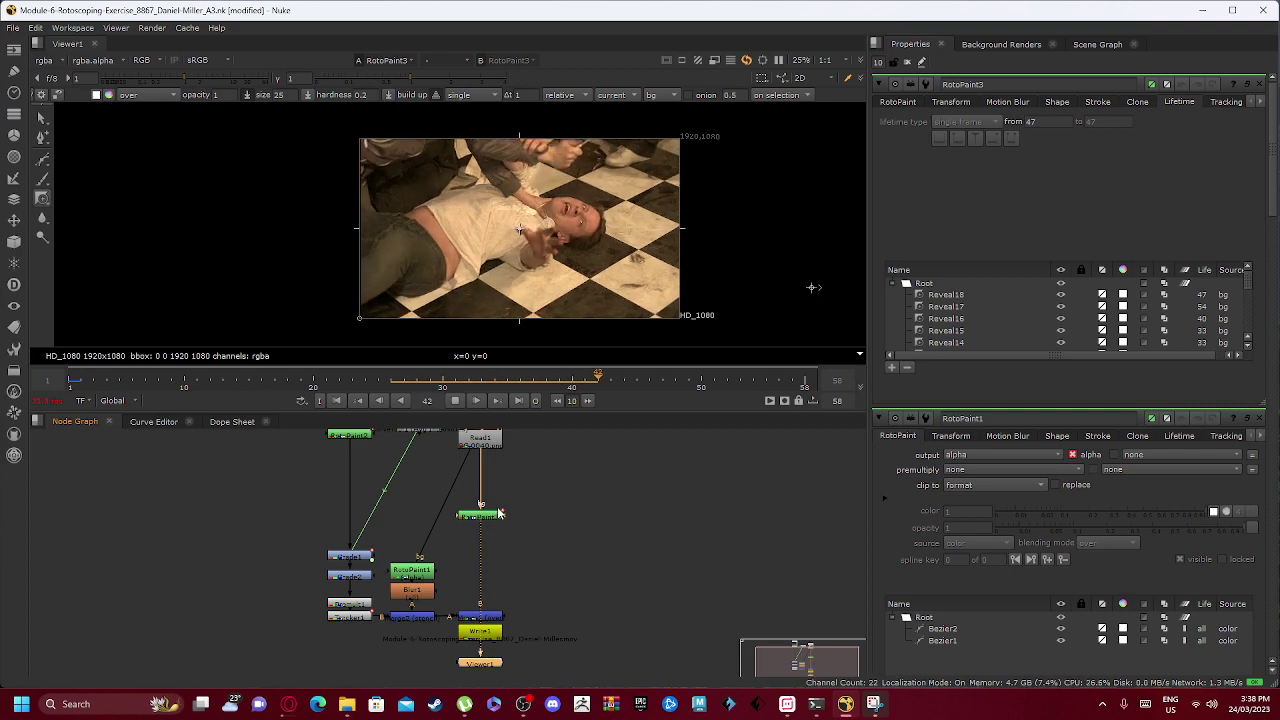
{"action": "scroll", "coordinate": [1042, 297], "scroll_direction": "down", "scroll_amount": 1}
{"action": "scroll", "coordinate": [1042, 297], "scroll_direction": "up", "scroll_amount": 2}
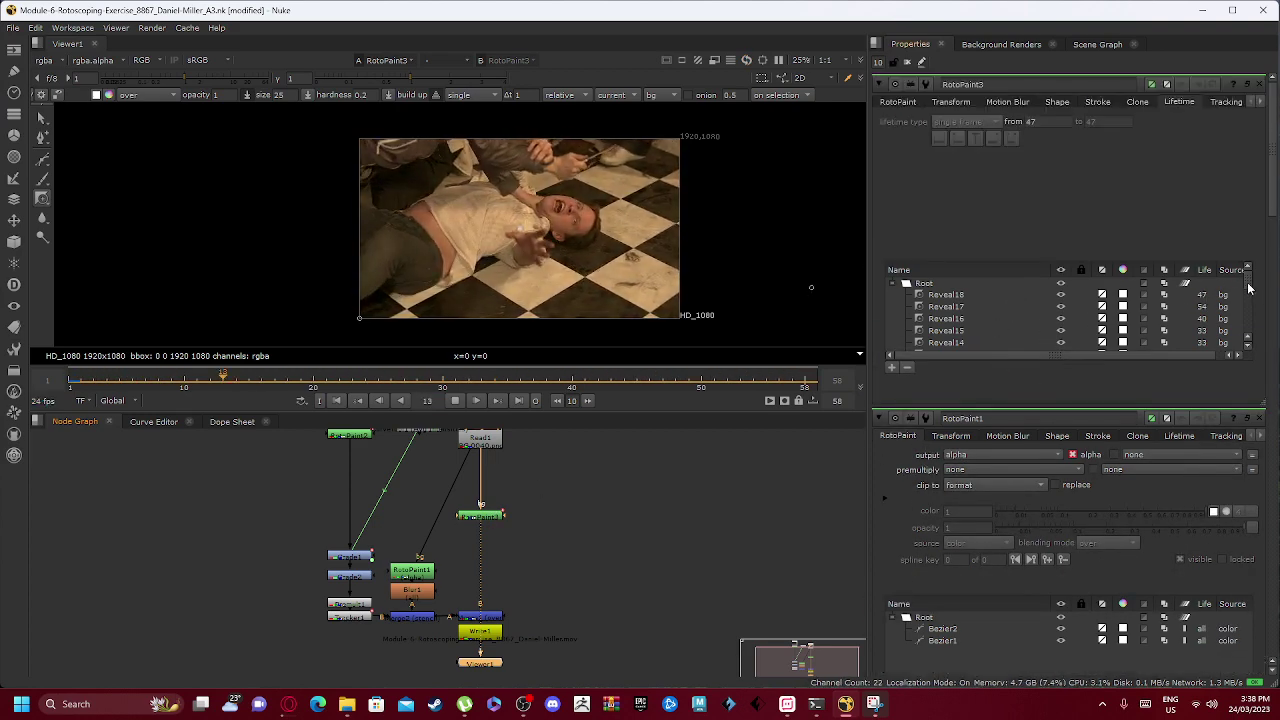
{"action": "scroll", "coordinate": [1251, 351], "scroll_direction": "down", "scroll_amount": 5}
{"action": "scroll", "coordinate": [1251, 351], "scroll_direction": "up", "scroll_amount": 5}
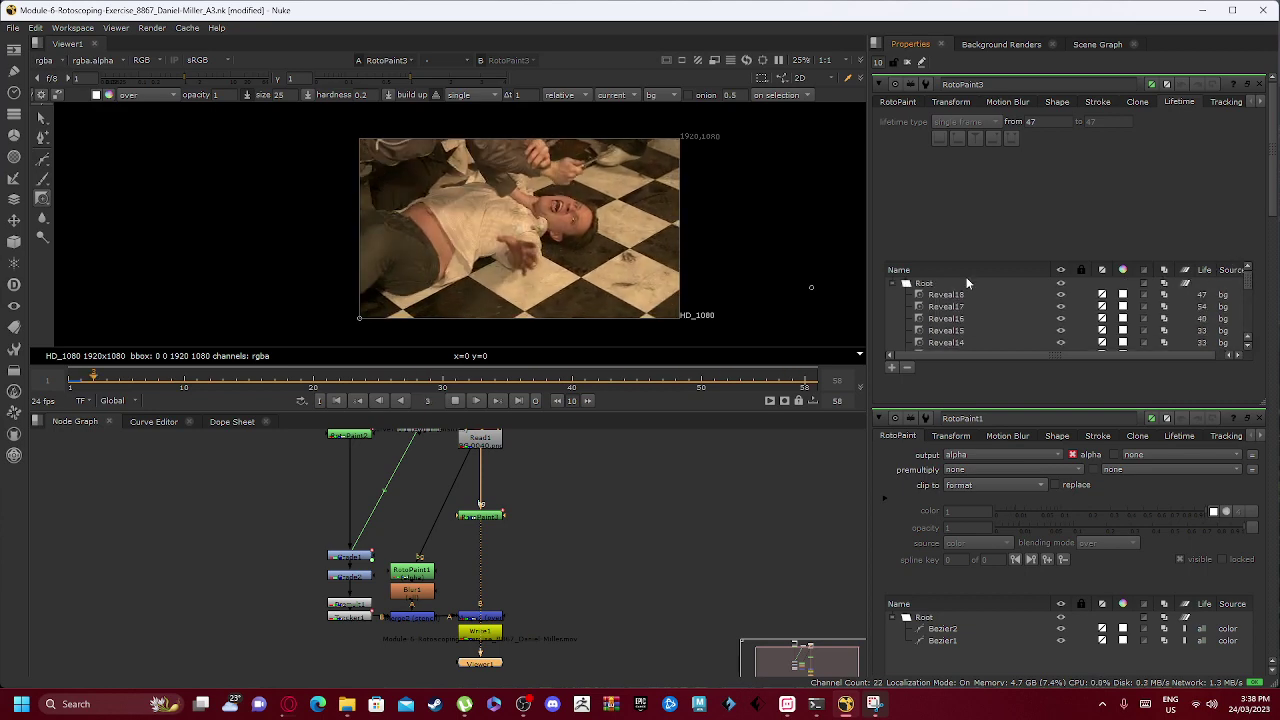
{"action": "scroll", "coordinate": [590, 258], "scroll_direction": "up", "scroll_amount": 5}
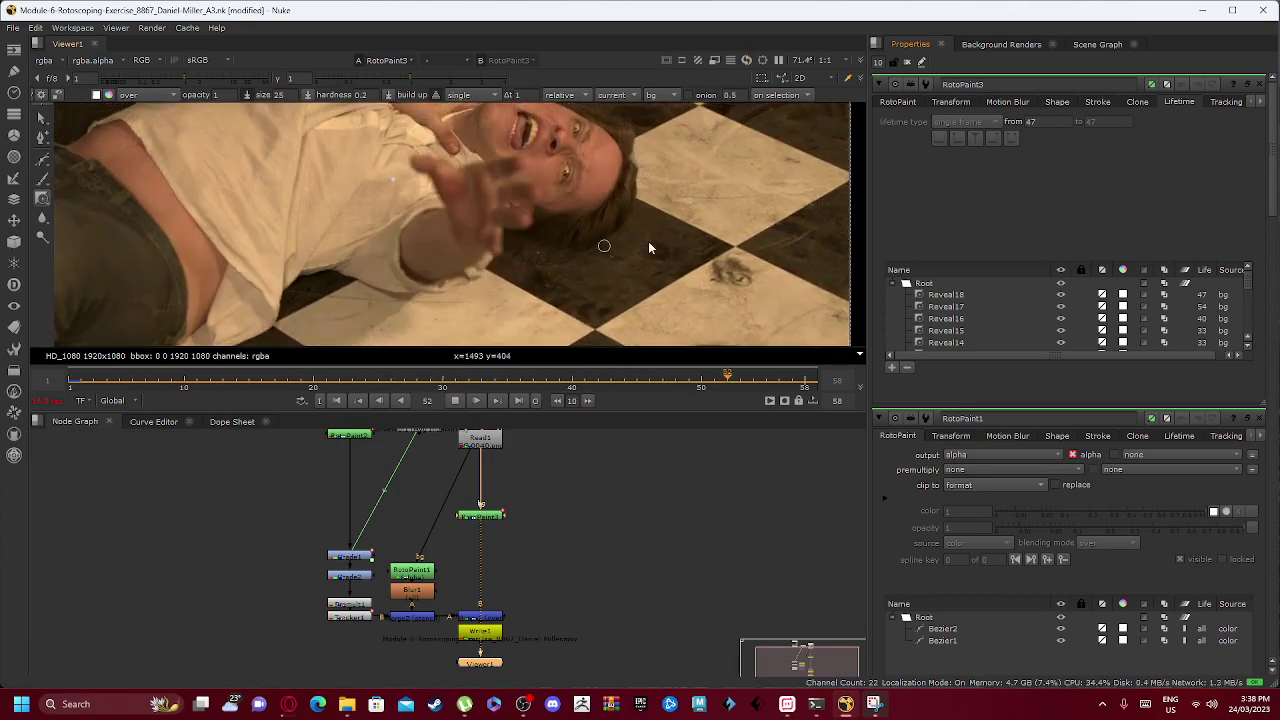
{"action": "scroll", "coordinate": [547, 240], "scroll_direction": "down", "scroll_amount": 5}
{"action": "scroll", "coordinate": [547, 240], "scroll_direction": "up", "scroll_amount": 5}
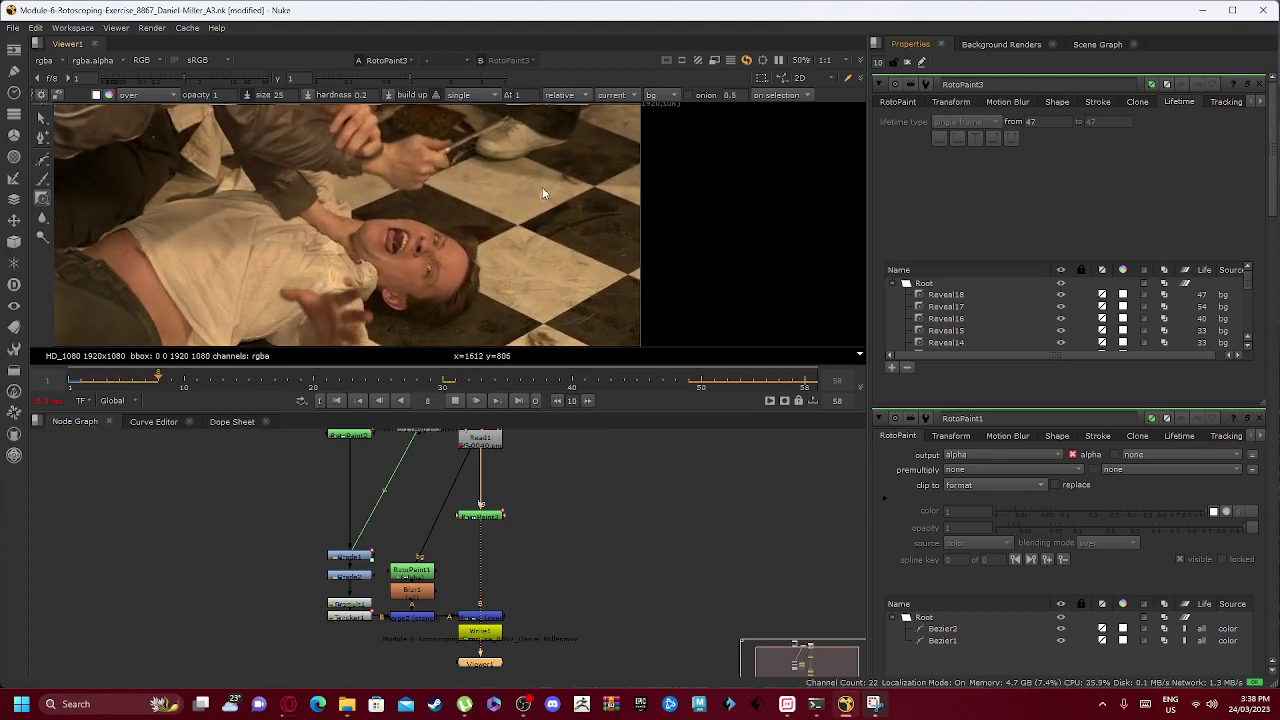
{"action": "scroll", "coordinate": [622, 214], "scroll_direction": "up", "scroll_amount": 3}
{"action": "scroll", "coordinate": [511, 221], "scroll_direction": "down", "scroll_amount": 3}
{"action": "scroll", "coordinate": [404, 286], "scroll_direction": "down", "scroll_amount": 1}
Zoom and pan across the RotoPaint3 plate to inspect the cleanup.
{"action": "middle_click_drag", "start_coordinate": [404, 286], "coordinate": [668, 262]}
{"action": "scroll", "coordinate": [553, 200], "scroll_direction": "up", "scroll_amount": 1}
{"action": "scroll", "coordinate": [548, 215], "scroll_direction": "up", "scroll_amount": 2}
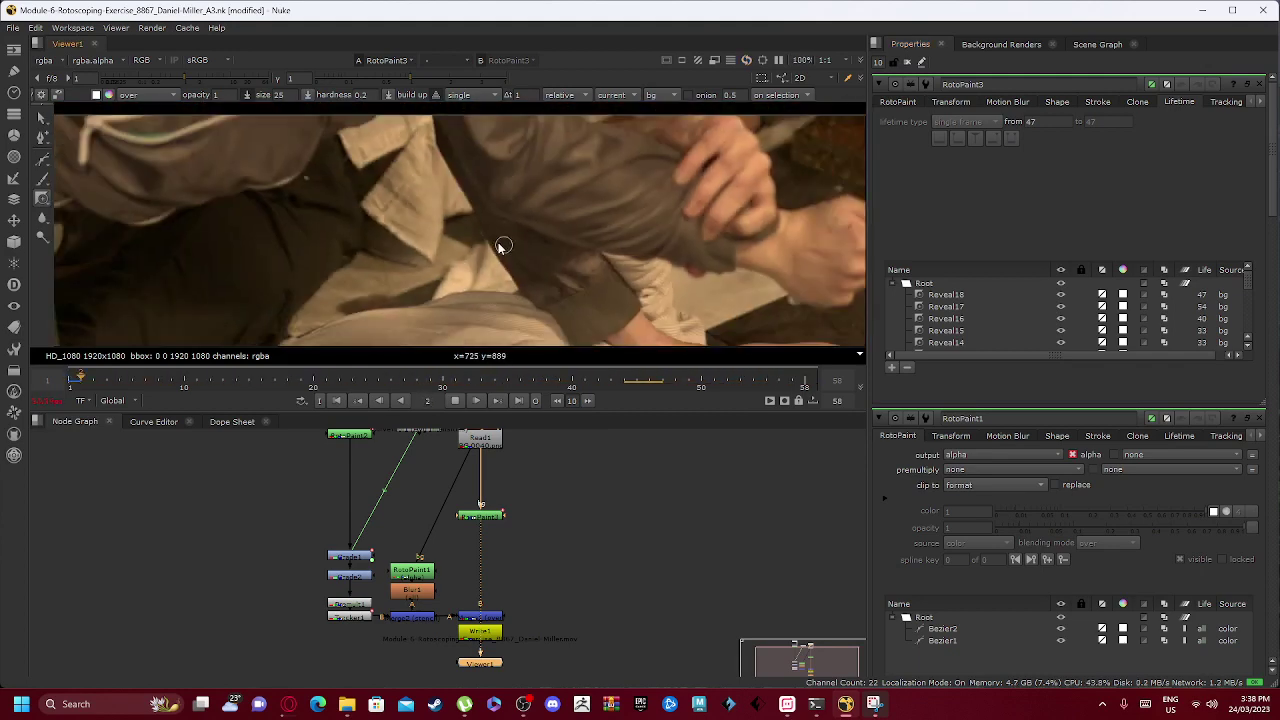
{"action": "scroll", "coordinate": [474, 246], "scroll_direction": "down", "scroll_amount": 1}
{"action": "middle_click_drag", "start_coordinate": [474, 246], "coordinate": [580, 217]}
{"action": "scroll", "coordinate": [514, 271], "scroll_direction": "up", "scroll_amount": 1}
{"action": "scroll", "coordinate": [534, 249], "scroll_direction": "down", "scroll_amount": 2}
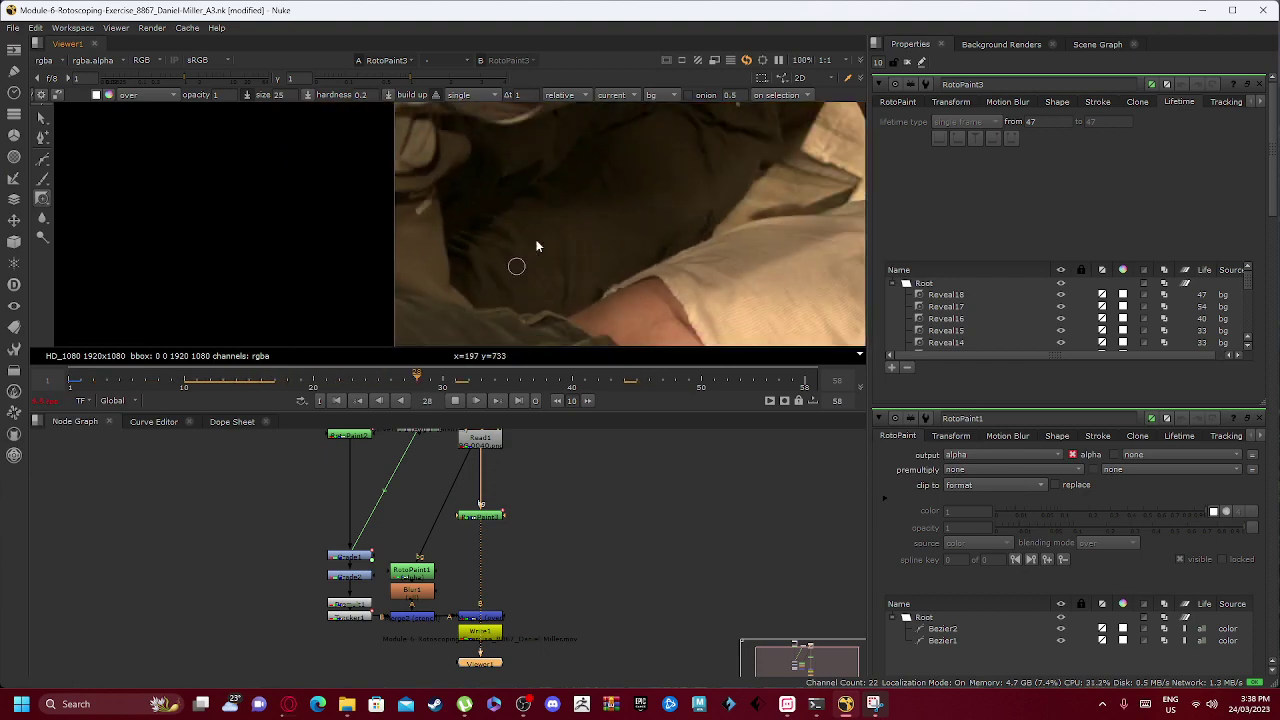
{"action": "scroll", "coordinate": [626, 223], "scroll_direction": "down", "scroll_amount": 2}
{"action": "scroll", "coordinate": [720, 256], "scroll_direction": "down", "scroll_amount": 1}
{"action": "middle_click_drag", "start_coordinate": [720, 256], "coordinate": [556, 237]}
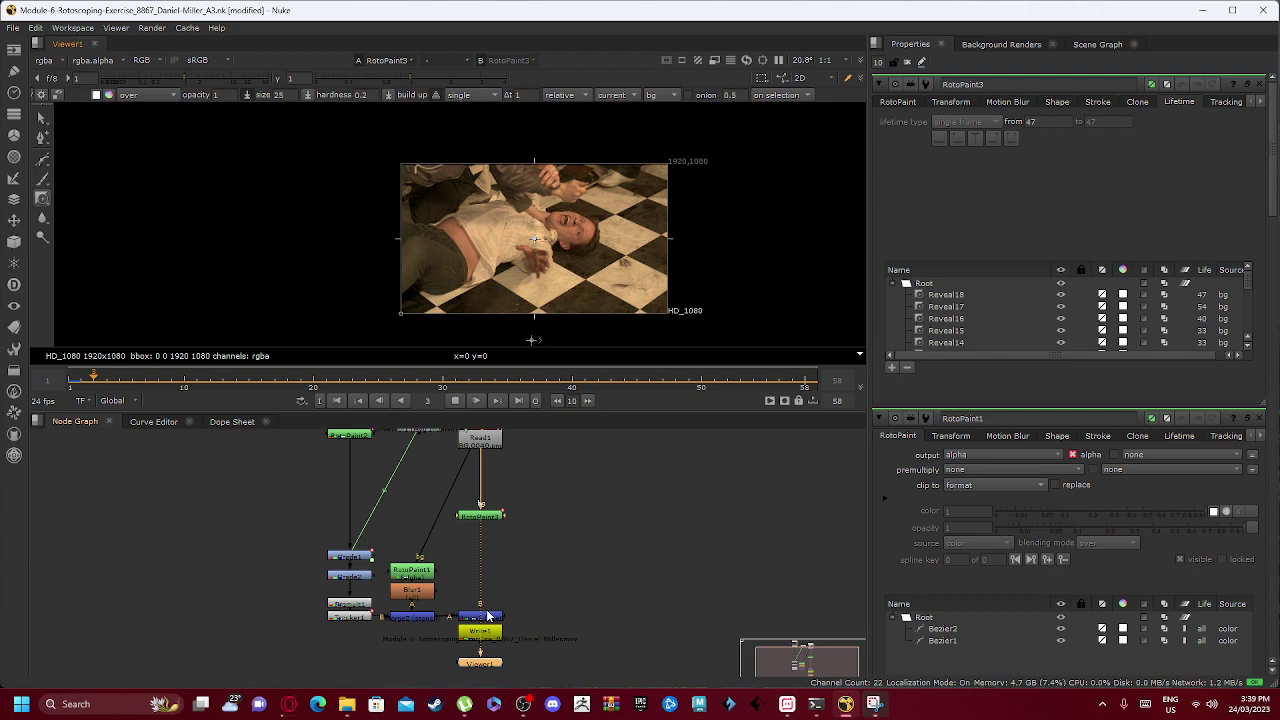
View the raw Read1 plate in the viewer.
{"action": "left_click", "coordinate": [485, 438]}
{"action": "key", "text": "1"}
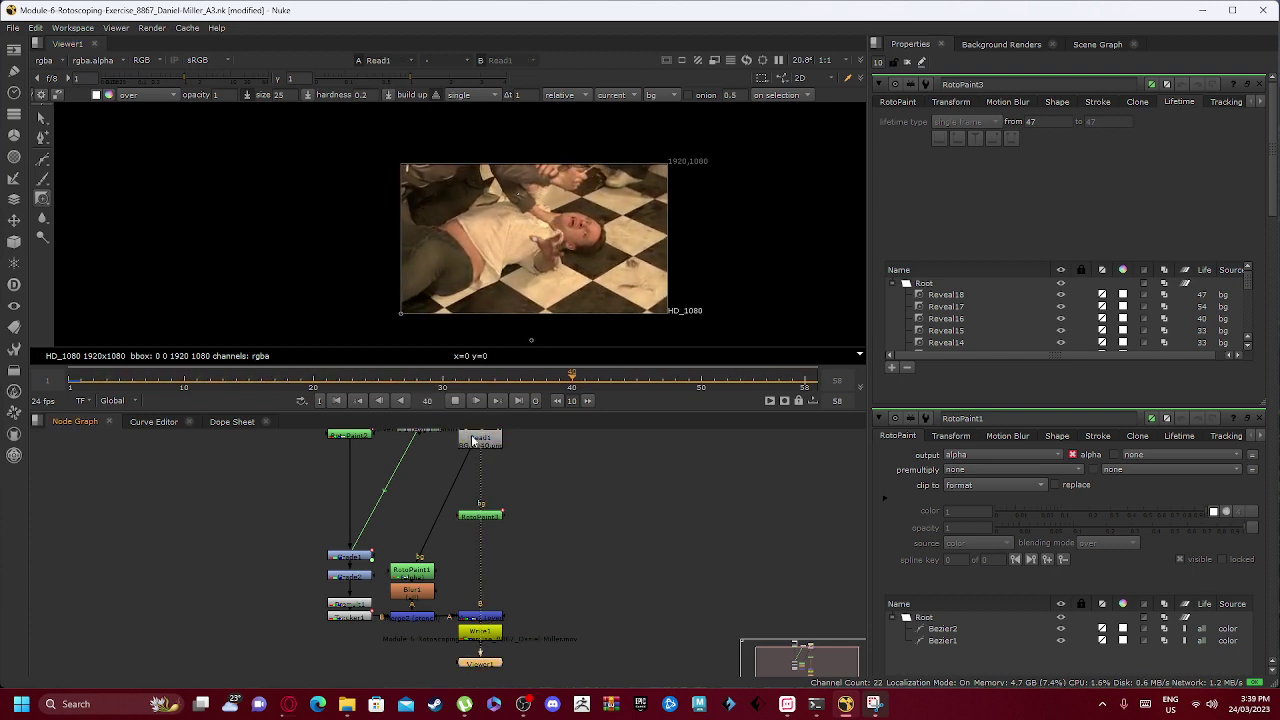
{"action": "scroll", "coordinate": [620, 250], "scroll_direction": "up", "scroll_amount": 8}
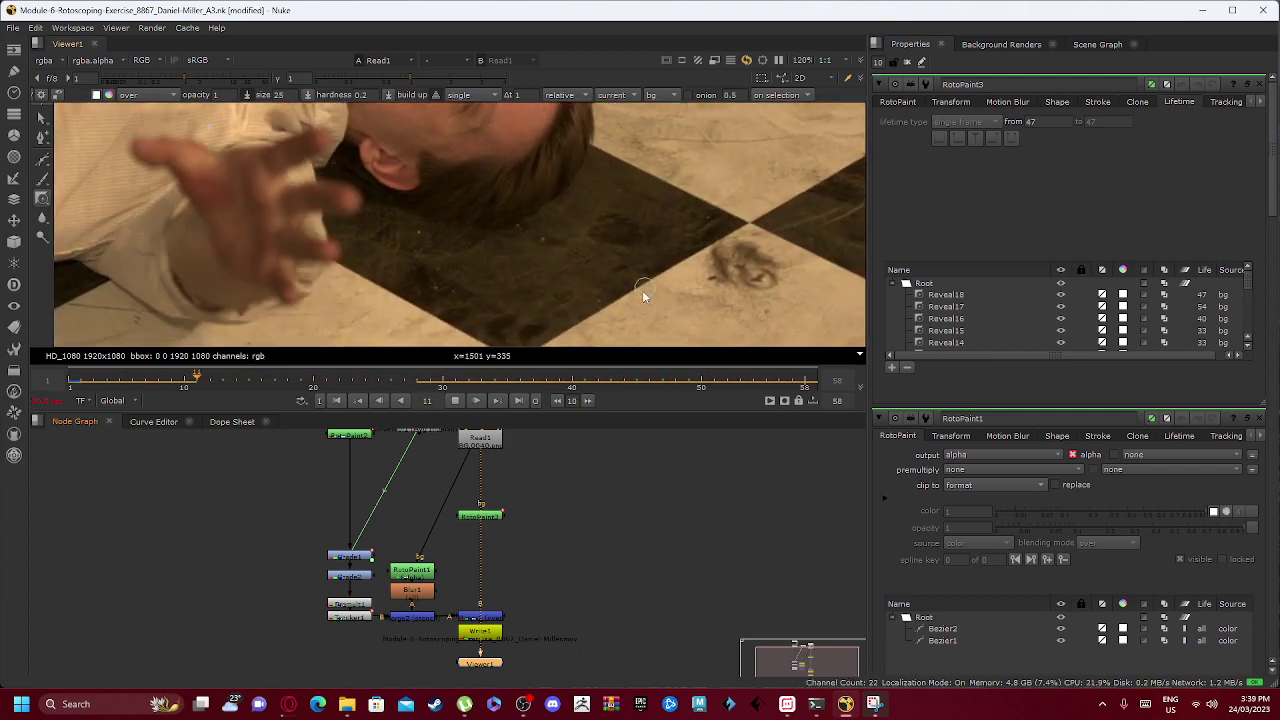
Stop playback, scrub back to frame 5, and select the RotoPaint3 cleanup node.
{"action": "left_click", "coordinate": [558, 377]}
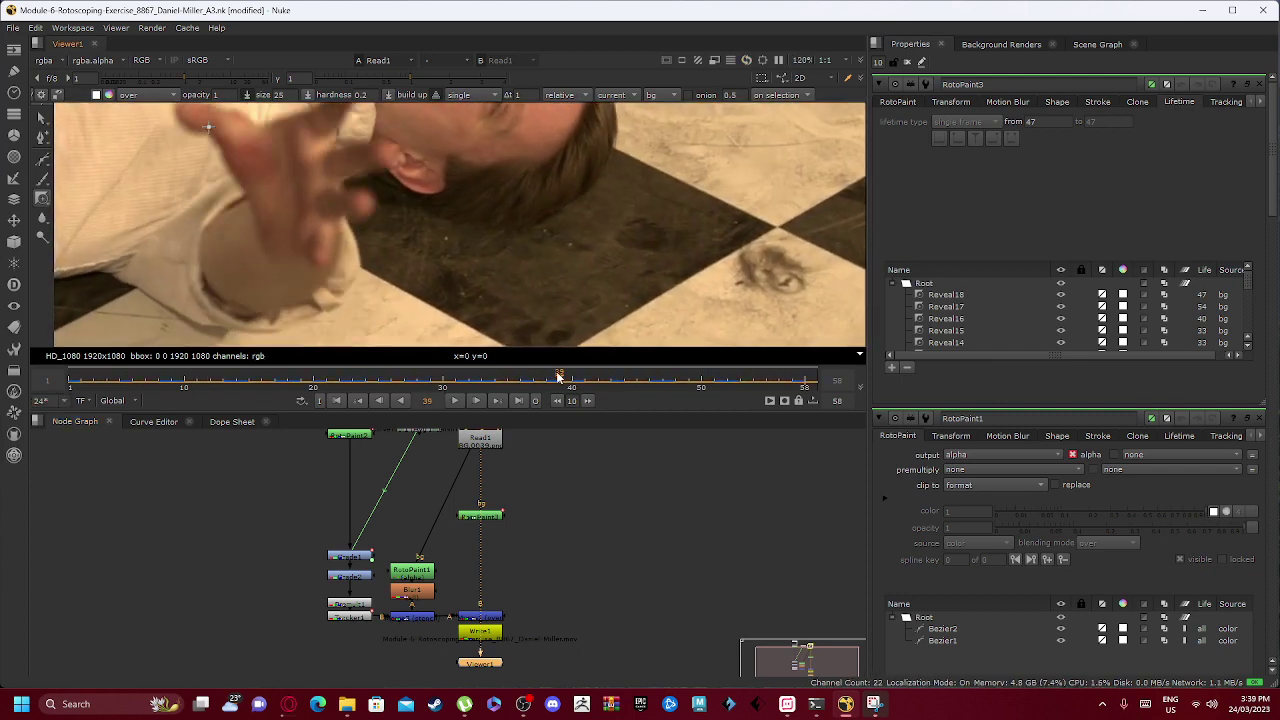
{"action": "mouse_move", "coordinate": [558, 377]}
{"action": "left_mouse_down"}
{"action": "mouse_move", "coordinate": [84, 371]}
{"action": "mouse_move", "coordinate": [125, 365]}
{"action": "left_mouse_up"}
{"action": "scroll", "coordinate": [680, 218], "scroll_direction": "up", "scroll_amount": 5}
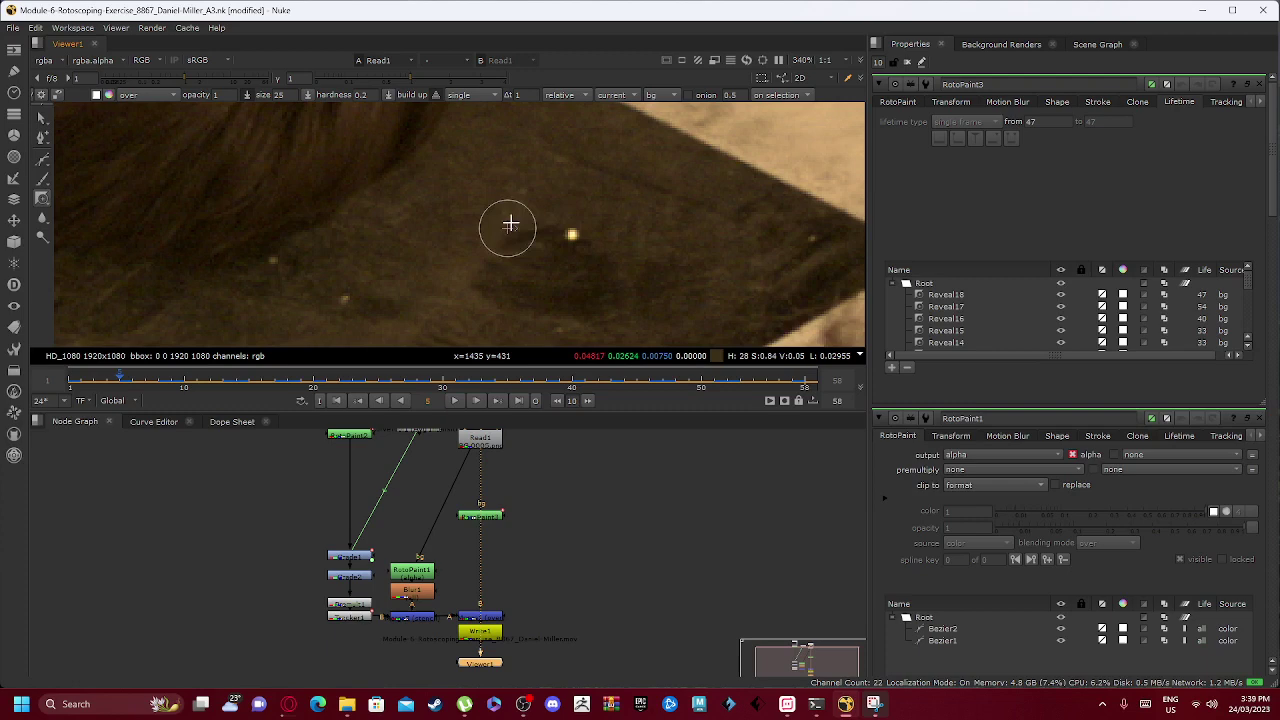
{"action": "scroll", "coordinate": [557, 223], "scroll_direction": "down", "scroll_amount": 6}
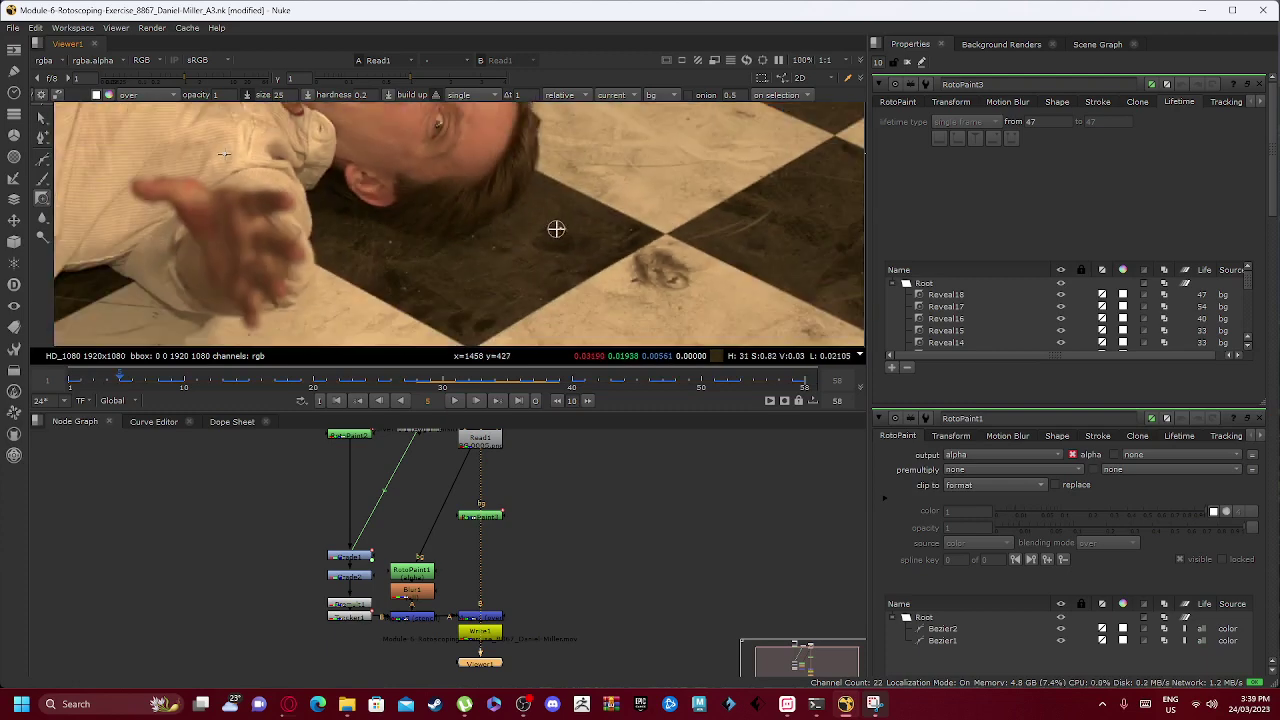
{"action": "scroll", "coordinate": [556, 229], "scroll_direction": "down", "scroll_amount": 4}
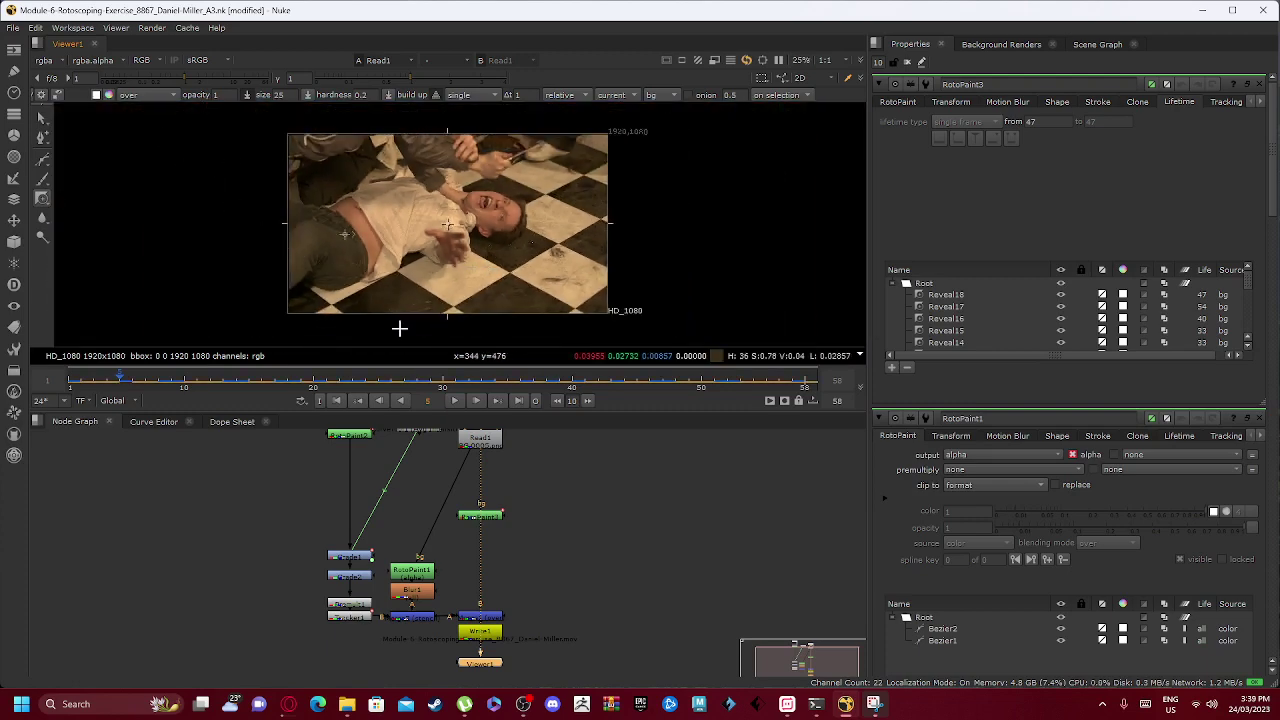
{"action": "middle_click_drag", "start_coordinate": [447, 554], "coordinate": [438, 507]}
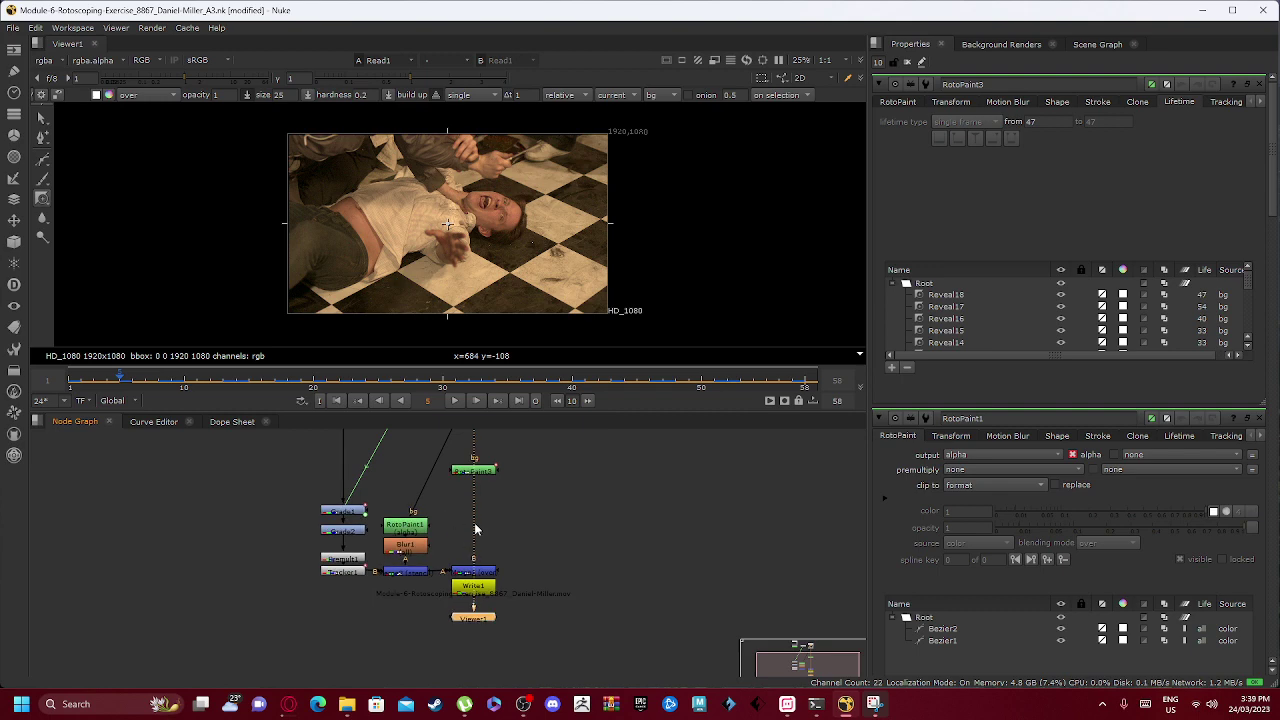
{"action": "left_click", "coordinate": [481, 471]}
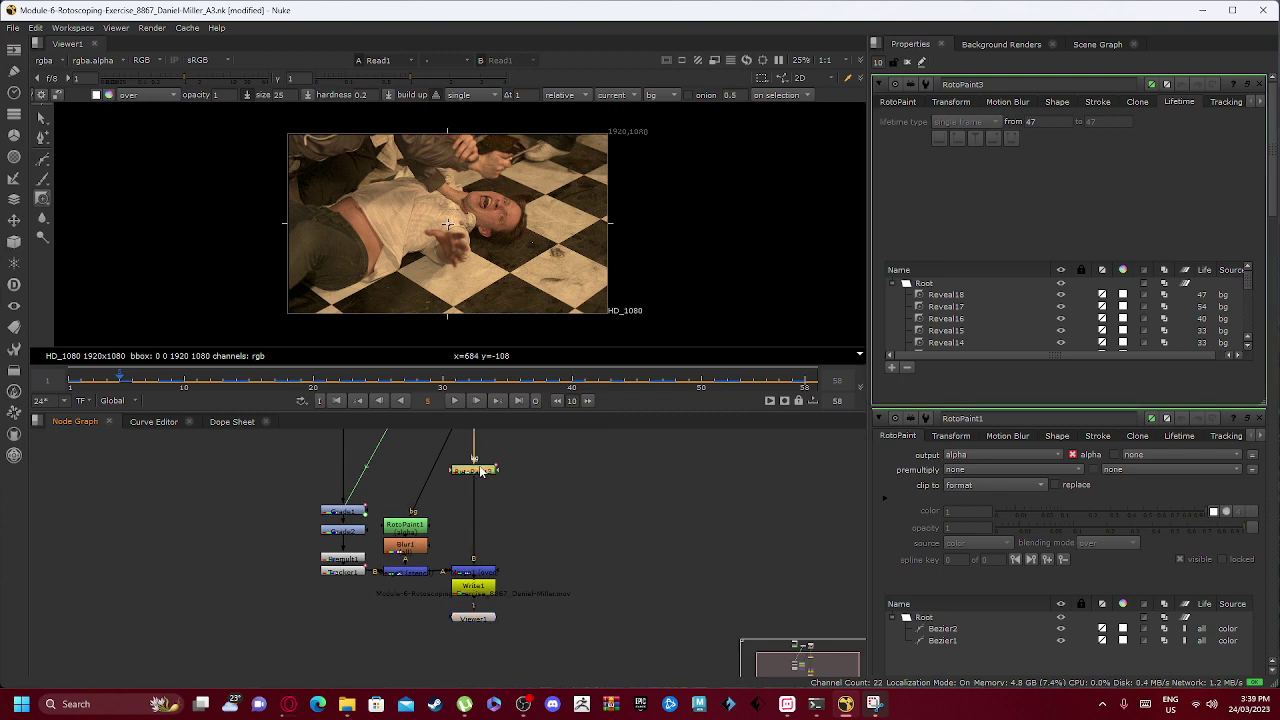
Check the Clone/Reveal tool choice unchanged and compare the floor-spot cleanup on frames 5 and 6.
{"action": "right_click", "coordinate": [43, 200]}
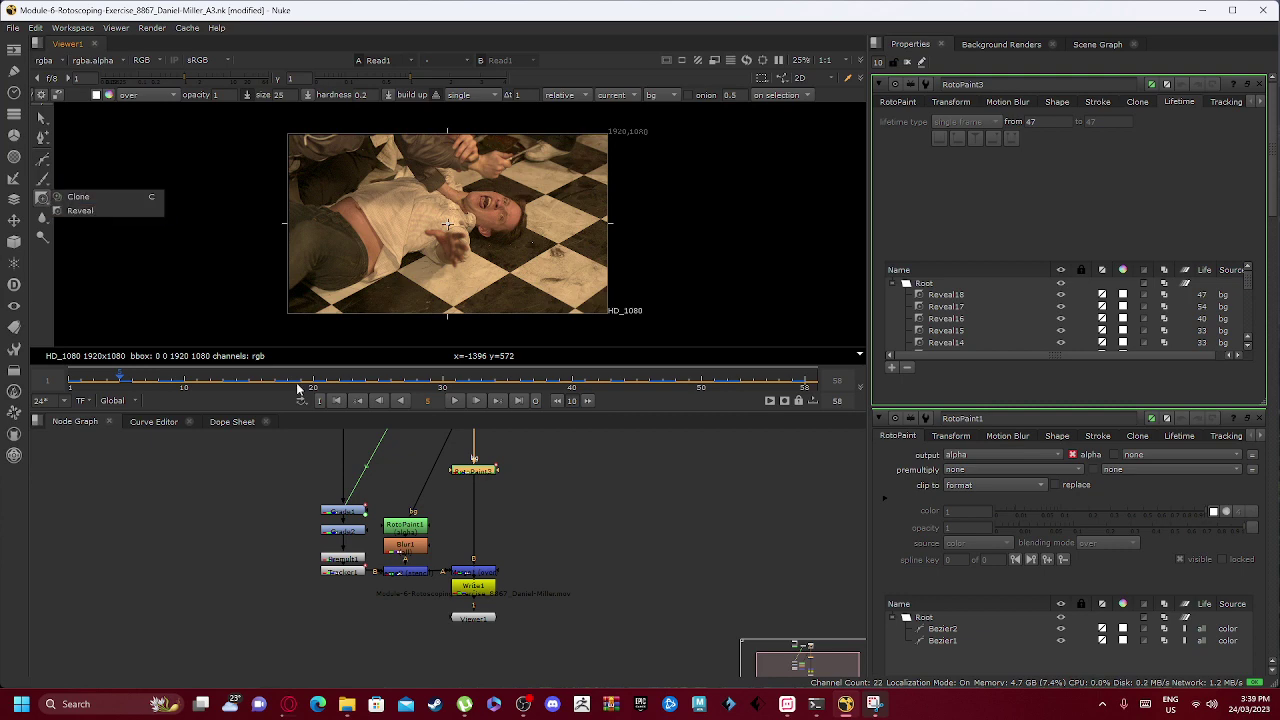
{"action": "left_click", "coordinate": [271, 483]}
{"action": "scroll", "coordinate": [540, 260], "scroll_direction": "up", "scroll_amount": 5}
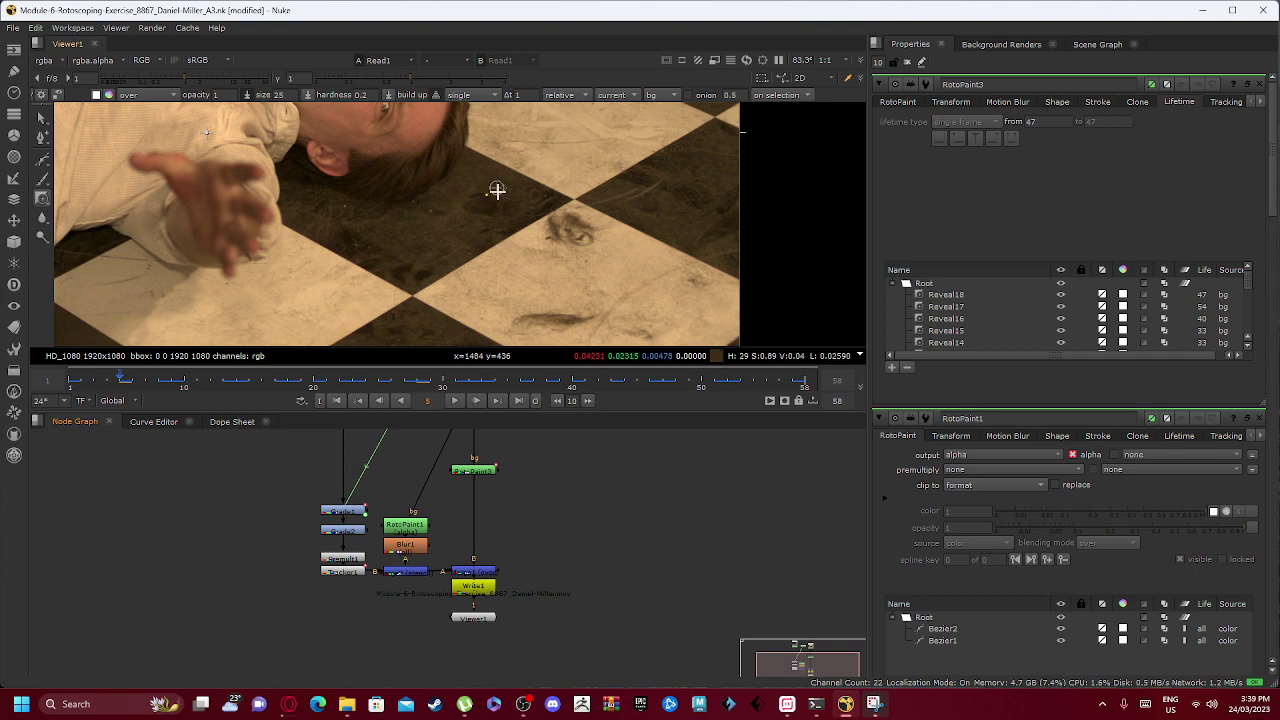
{"action": "scroll", "coordinate": [483, 190], "scroll_direction": "up", "scroll_amount": 5}
{"action": "scroll", "coordinate": [483, 190], "scroll_direction": "up", "scroll_amount": 2}
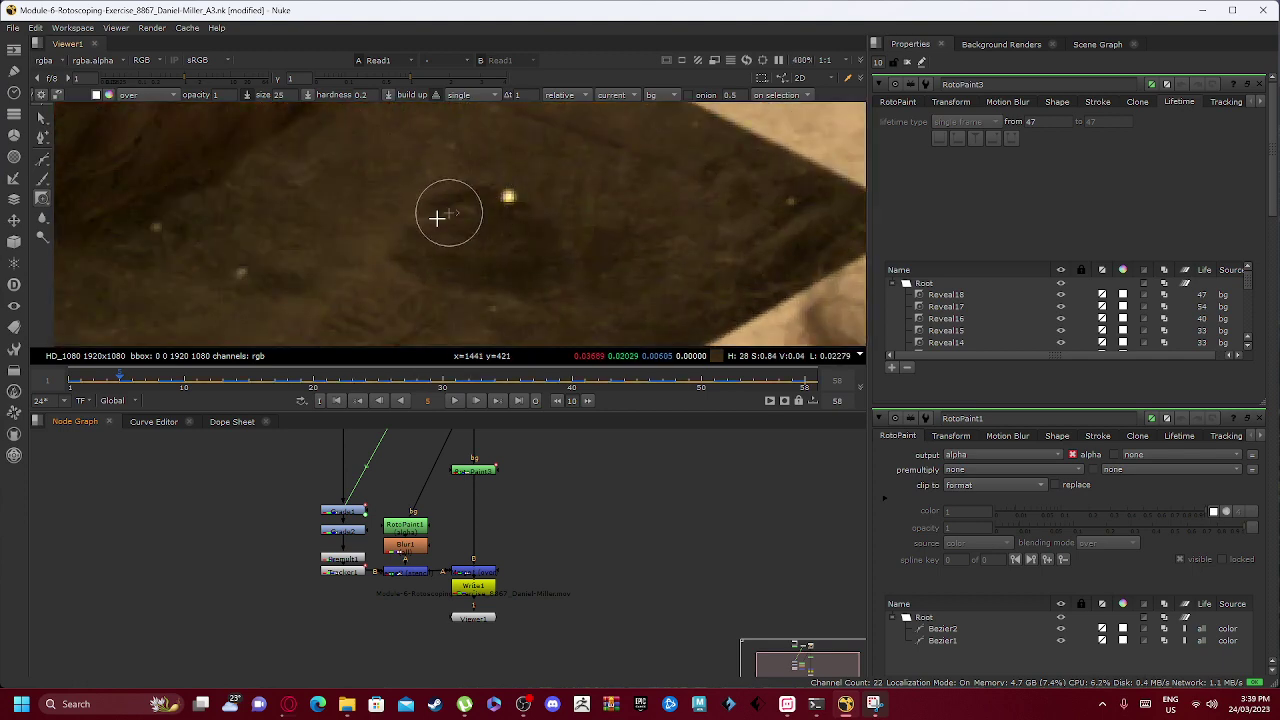
{"action": "left_click", "coordinate": [131, 380]}
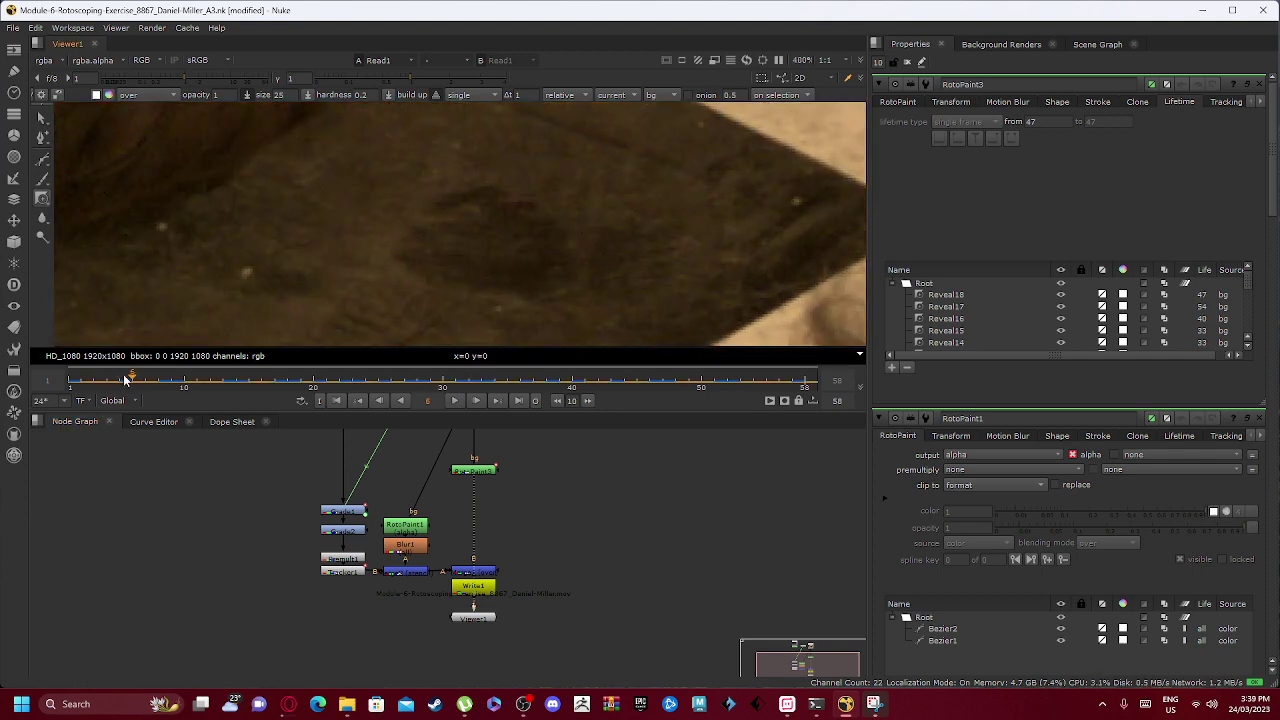
{"action": "left_click", "coordinate": [122, 379]}
{"action": "left_click", "coordinate": [131, 380]}
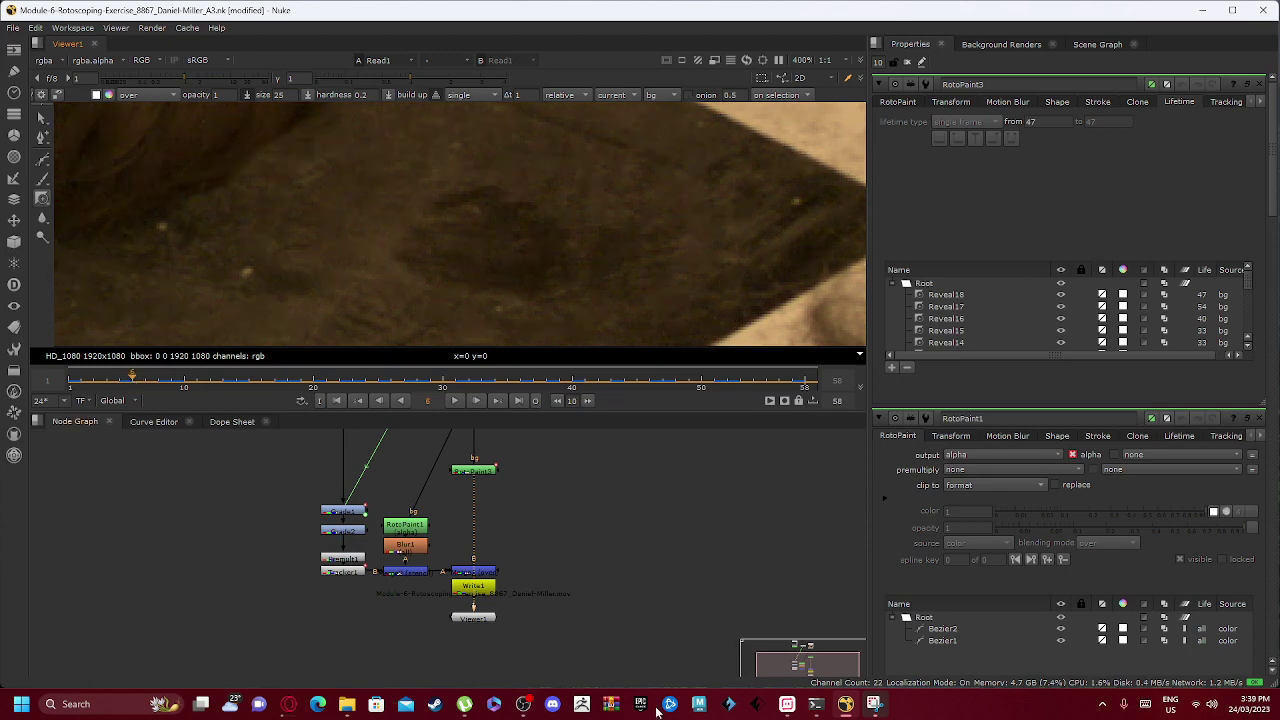
{"action": "left_click", "coordinate": [119, 379]}
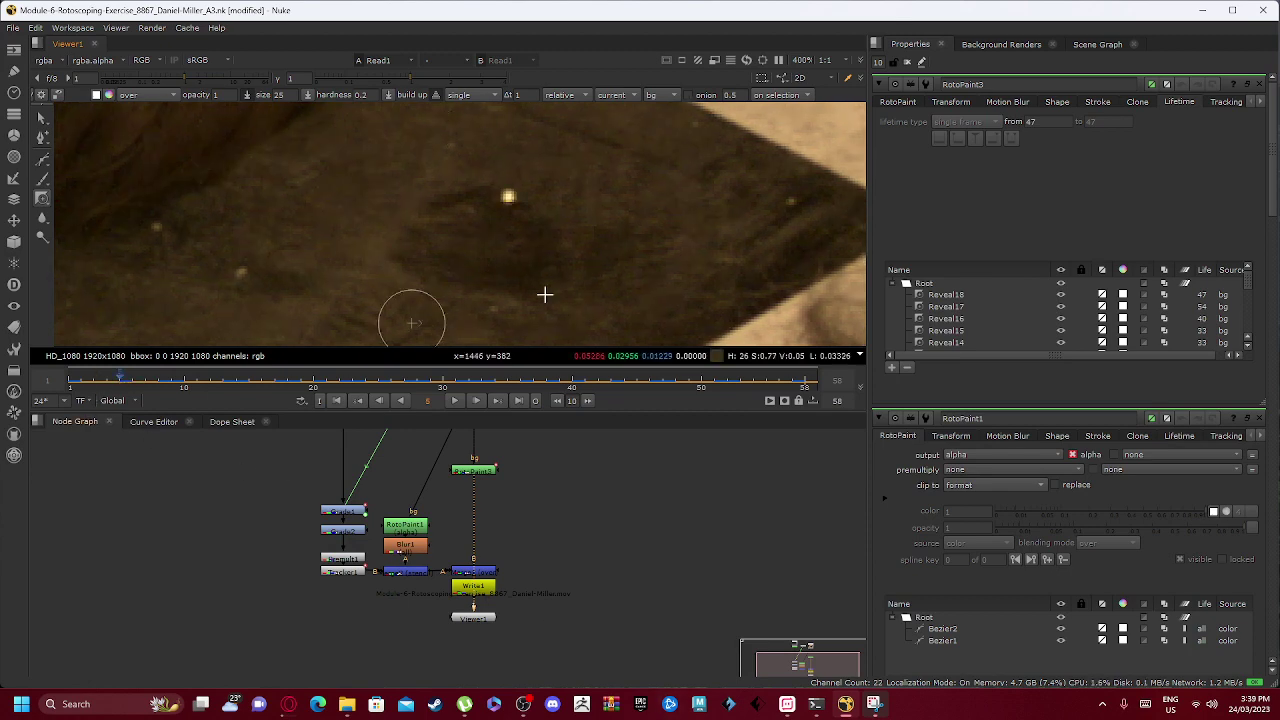
View the final Merge1 composite and recentre the full frame in the viewer.
{"action": "left_click", "coordinate": [475, 568]}
{"action": "key", "text": "1"}
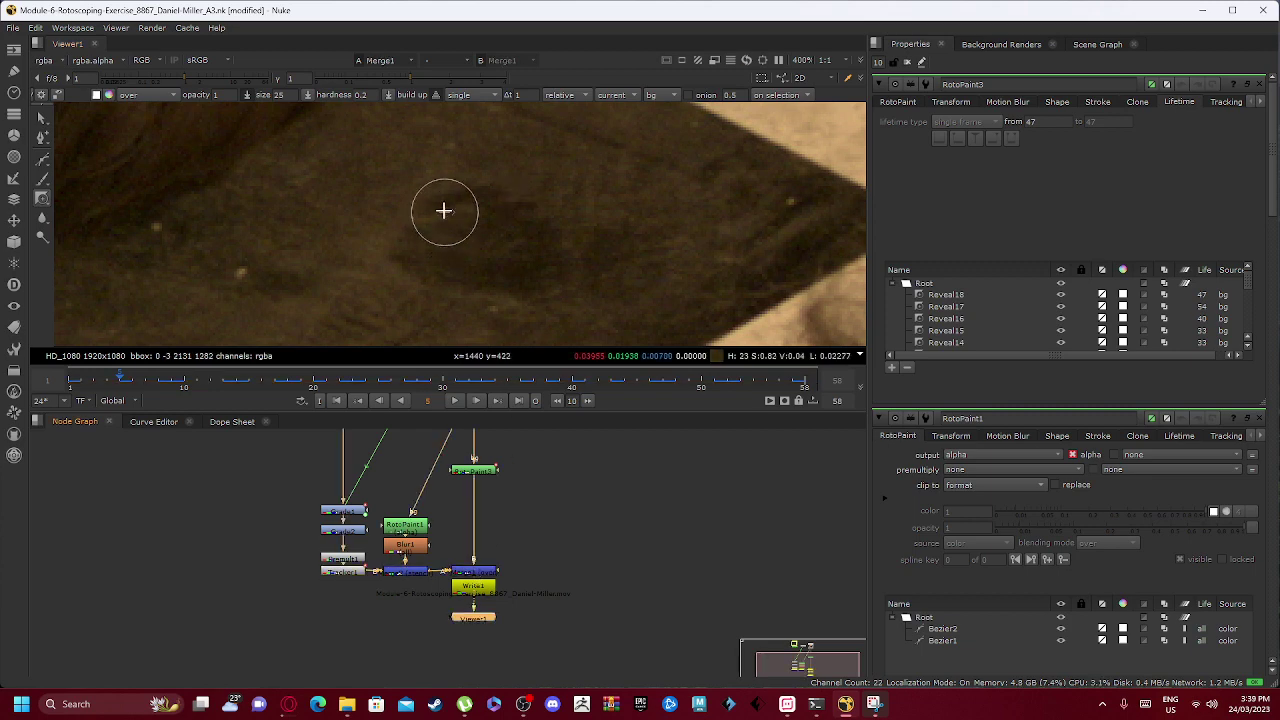
{"action": "scroll", "coordinate": [443, 209], "scroll_direction": "down", "scroll_amount": 10}
{"action": "middle_click_drag", "start_coordinate": [303, 238], "coordinate": [497, 237]}
{"action": "scroll", "coordinate": [530, 240], "scroll_direction": "down", "scroll_amount": 2}
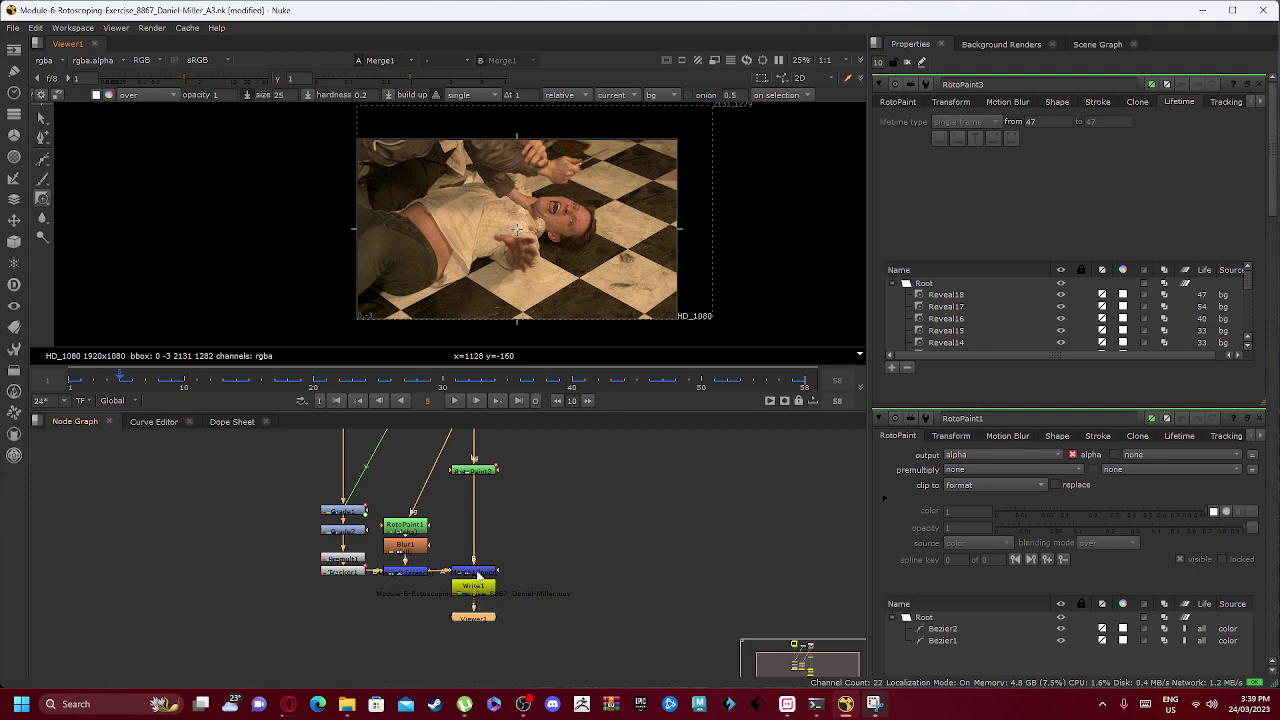
View Write1, open its H.264 mov settings, and bring up the Render dialog for frames 1–58.
{"action": "key", "text": "1"}
{"action": "double_click", "coordinate": [474, 589]}
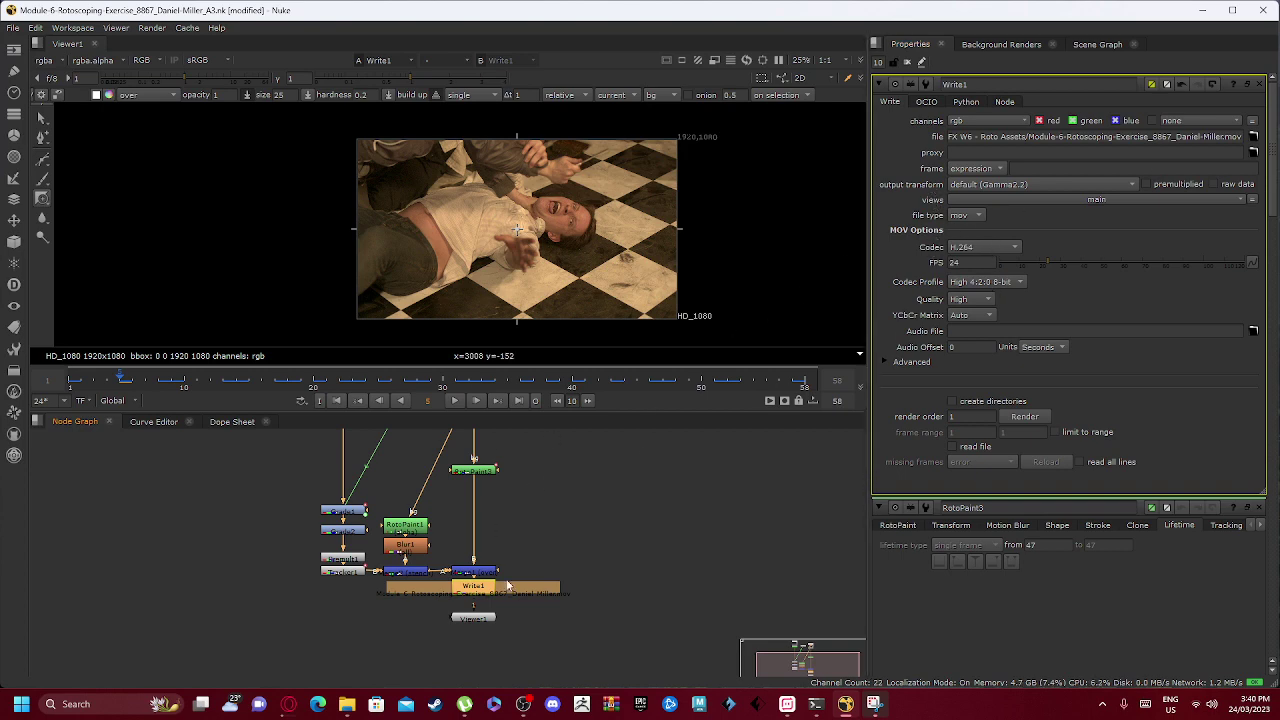
{"action": "scroll", "coordinate": [474, 580], "scroll_direction": "up", "scroll_amount": 3}
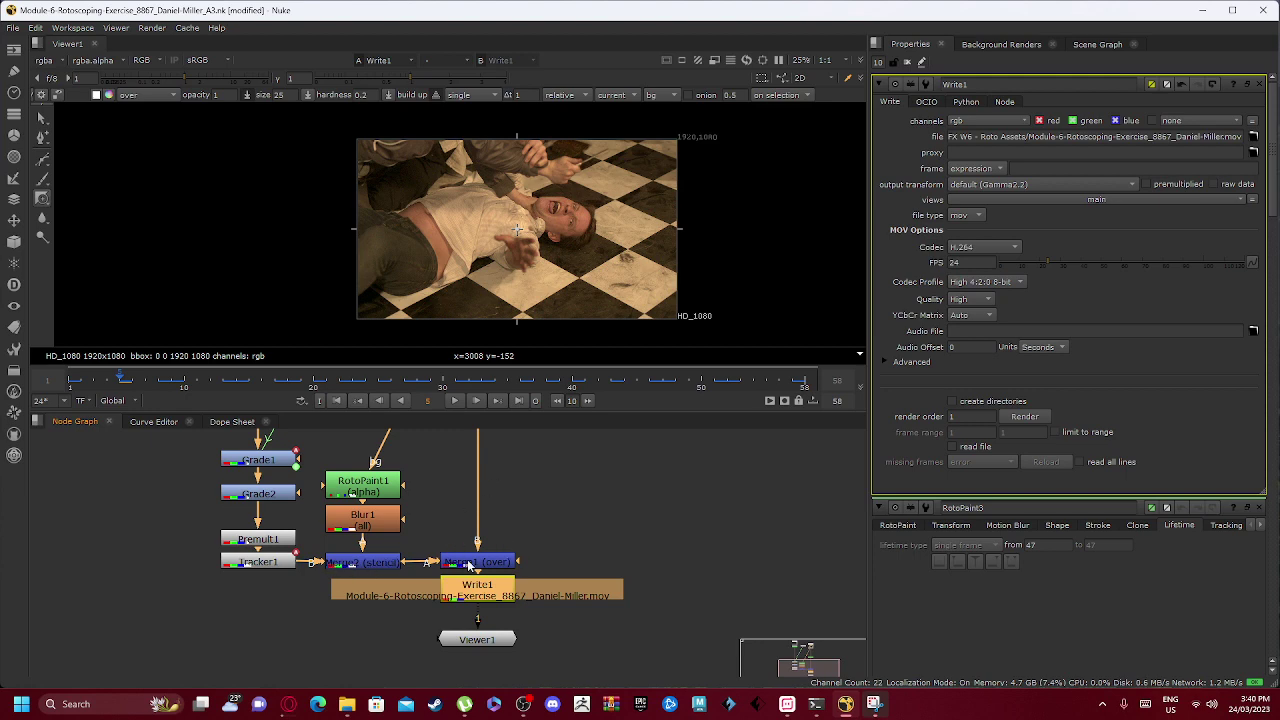
{"action": "scroll", "coordinate": [470, 566], "scroll_direction": "down", "scroll_amount": 4}
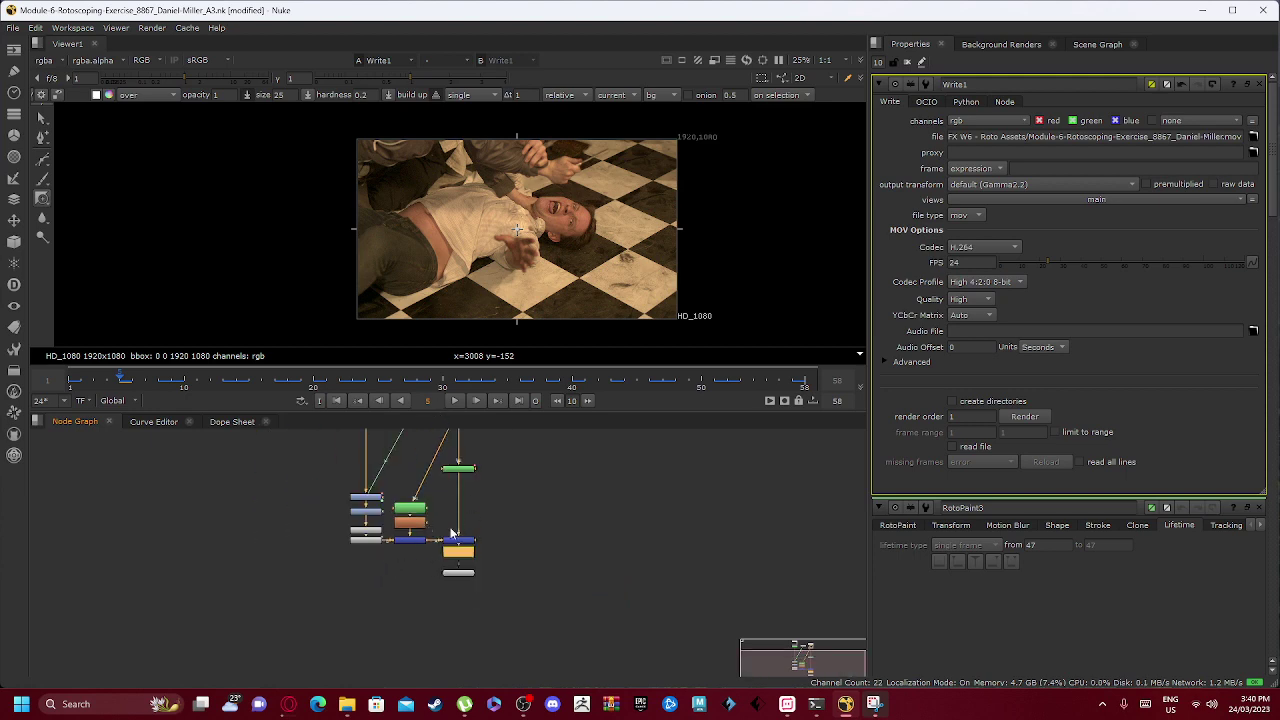
{"action": "scroll", "coordinate": [460, 538], "scroll_direction": "up", "scroll_amount": 3}
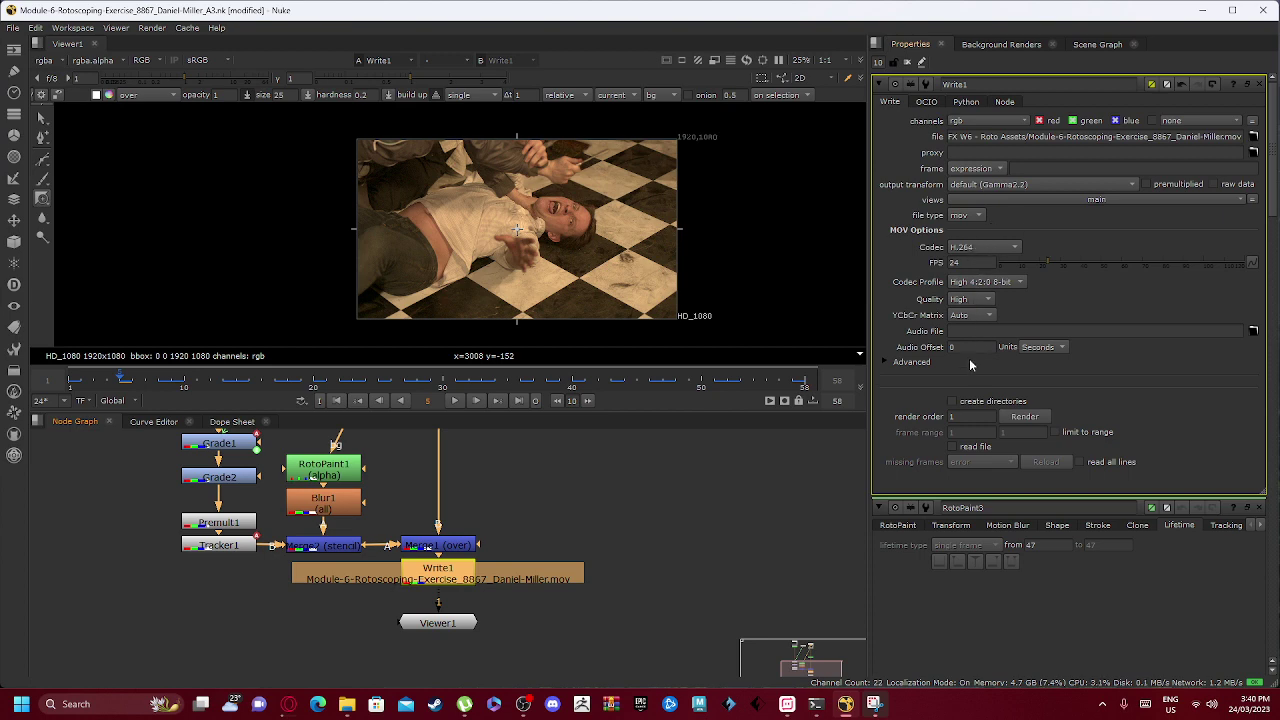
{"action": "left_click", "coordinate": [1029, 417]}
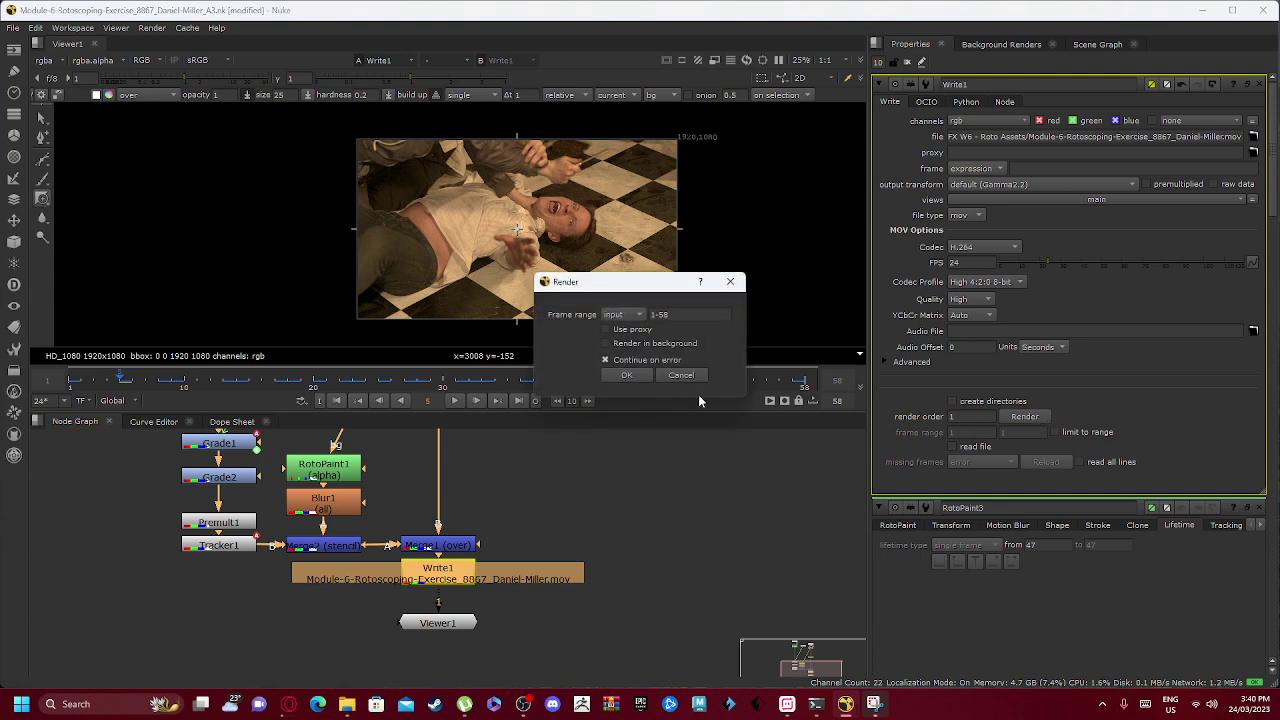
Close the Render dialog without rendering and play the composite through Viewer1.
{"action": "left_click", "coordinate": [730, 282]}
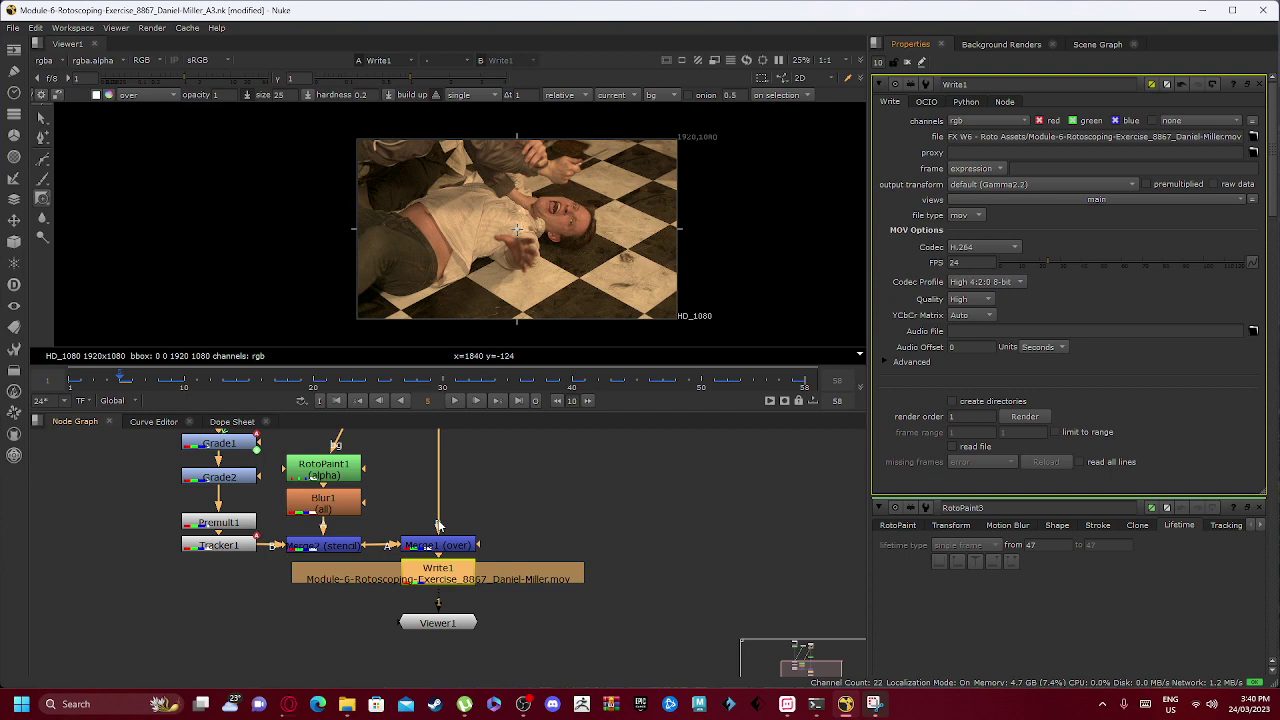
{"action": "left_click", "coordinate": [460, 627]}
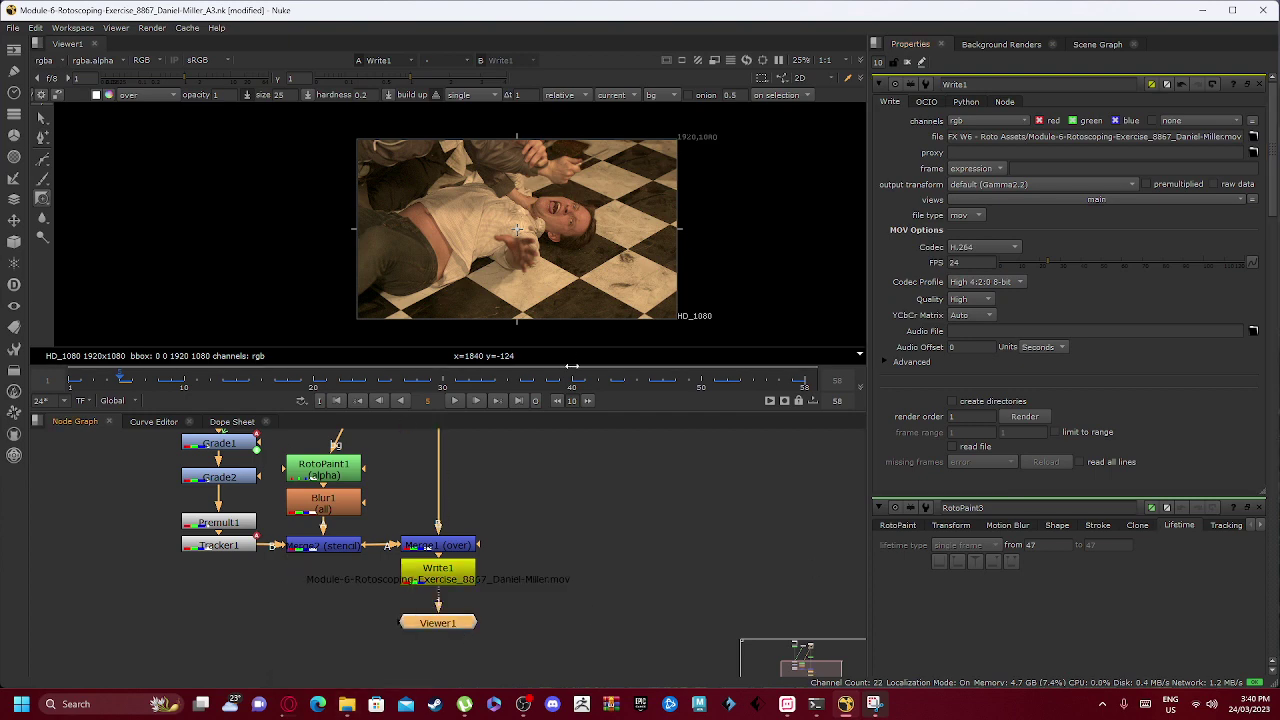
{"action": "left_click", "coordinate": [456, 400]}
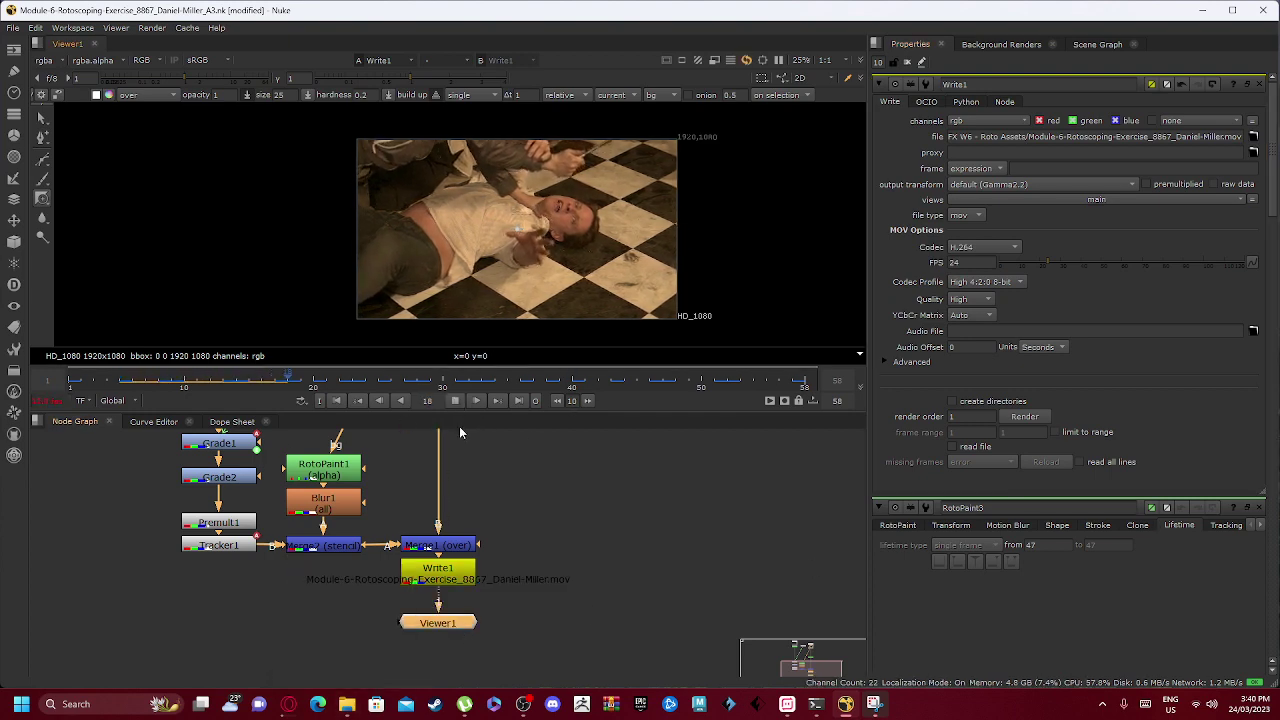